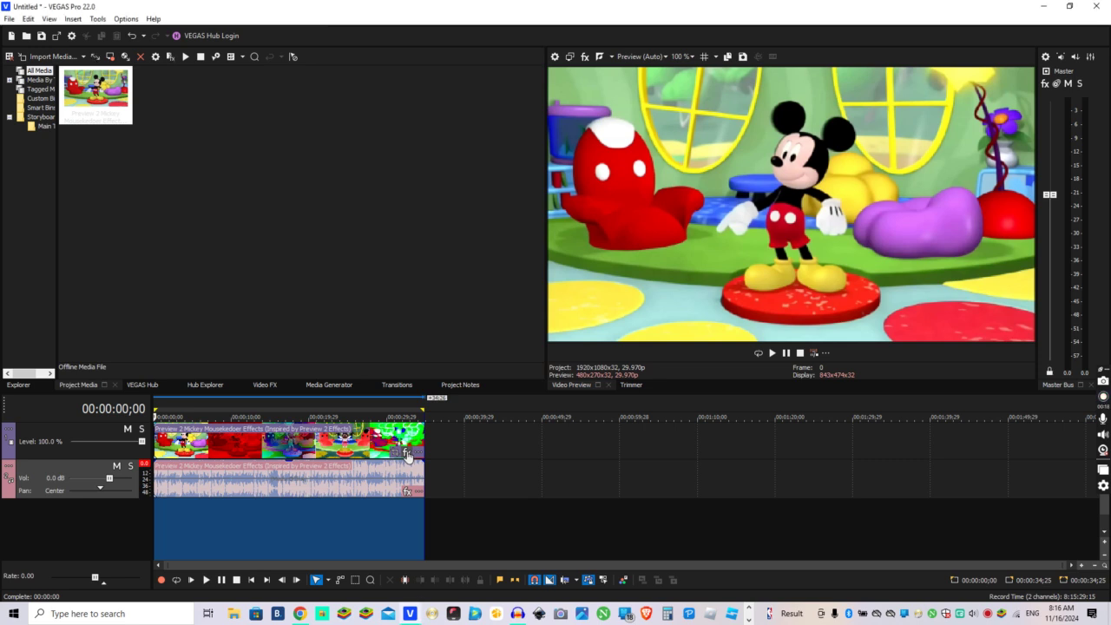
Add the Gradient Map effect to the Mickey clip's video FX chain.
click(407, 453)
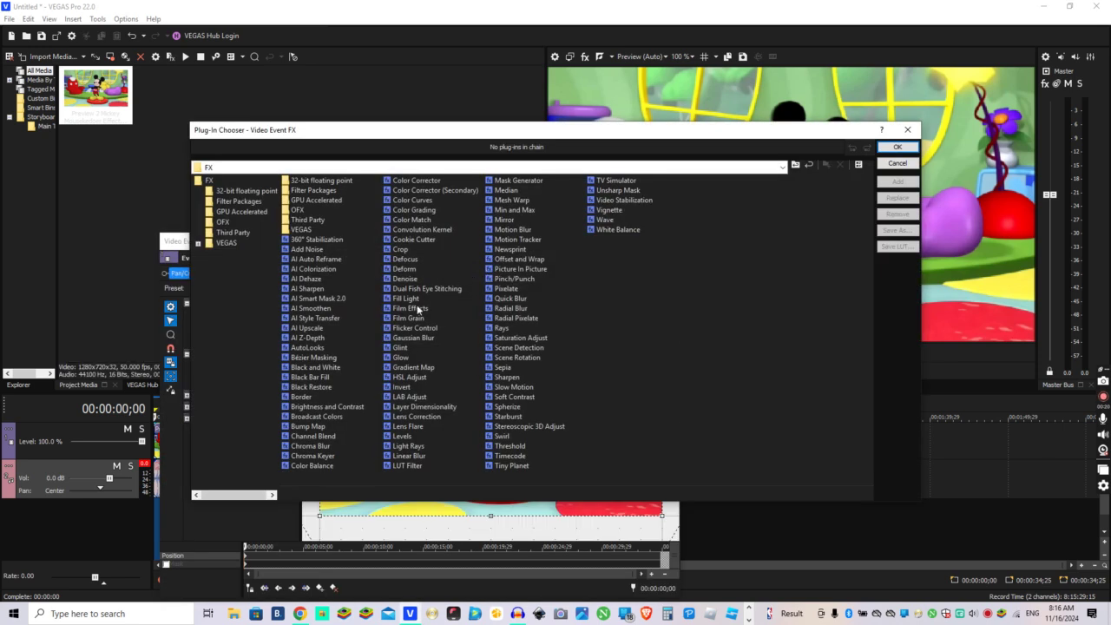
double_click(427, 367)
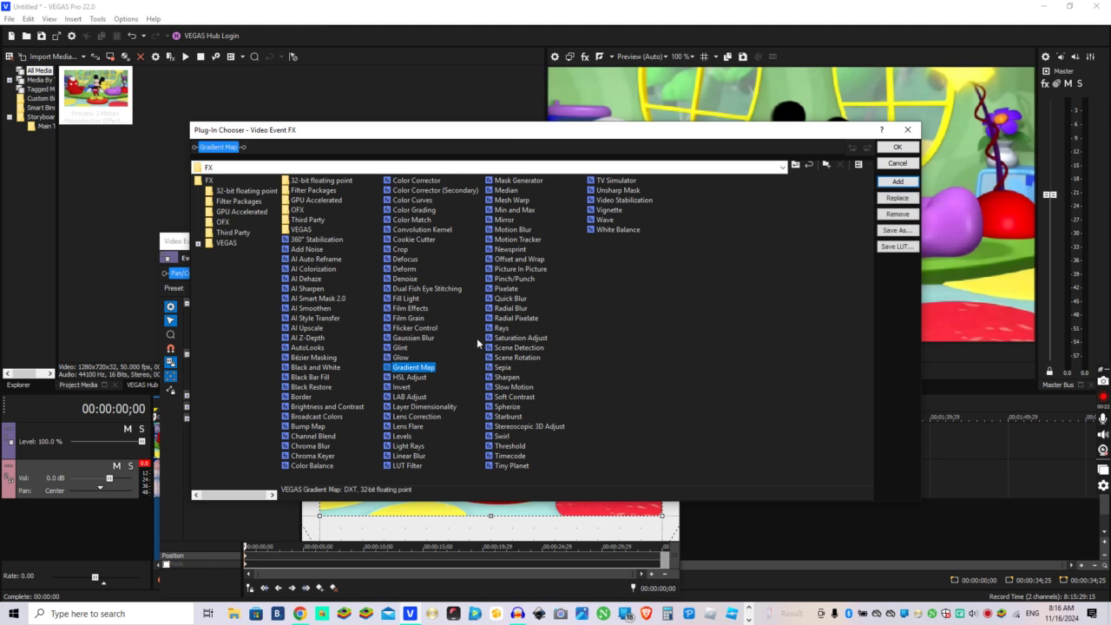
click(897, 147)
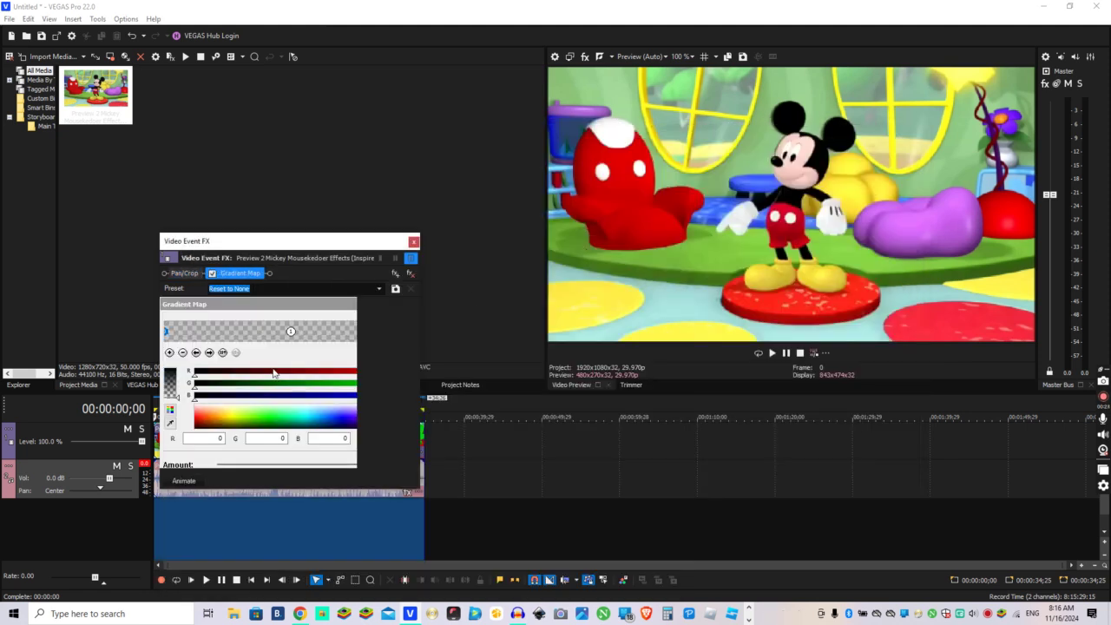
Set the Gradient Map stops to white and blue, then close the FX window.
drag(234, 423, 217, 408)
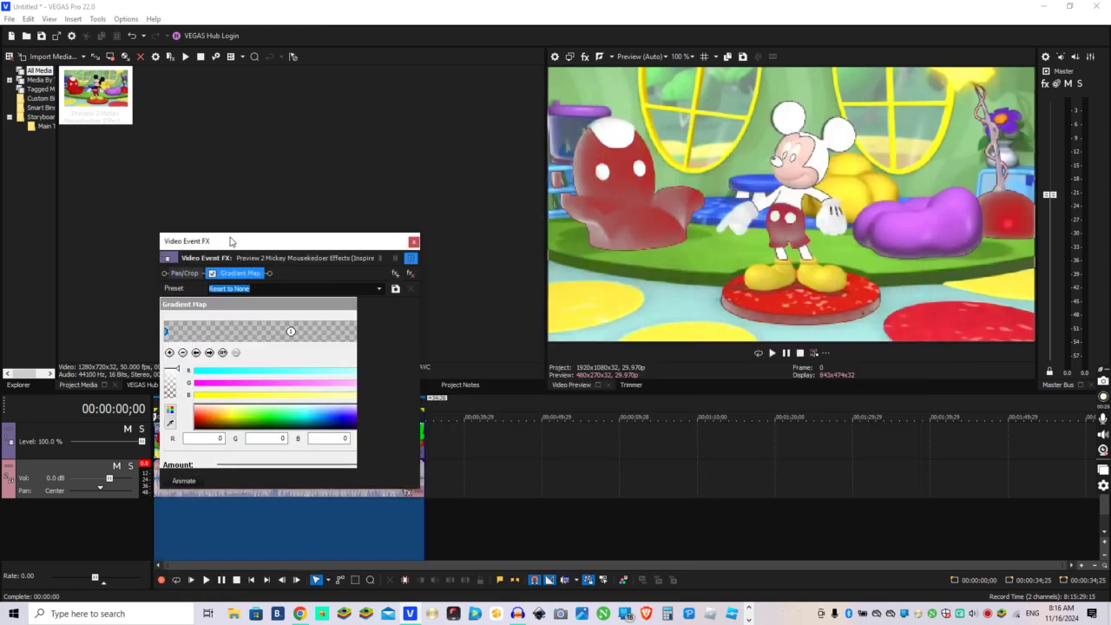
click(209, 352)
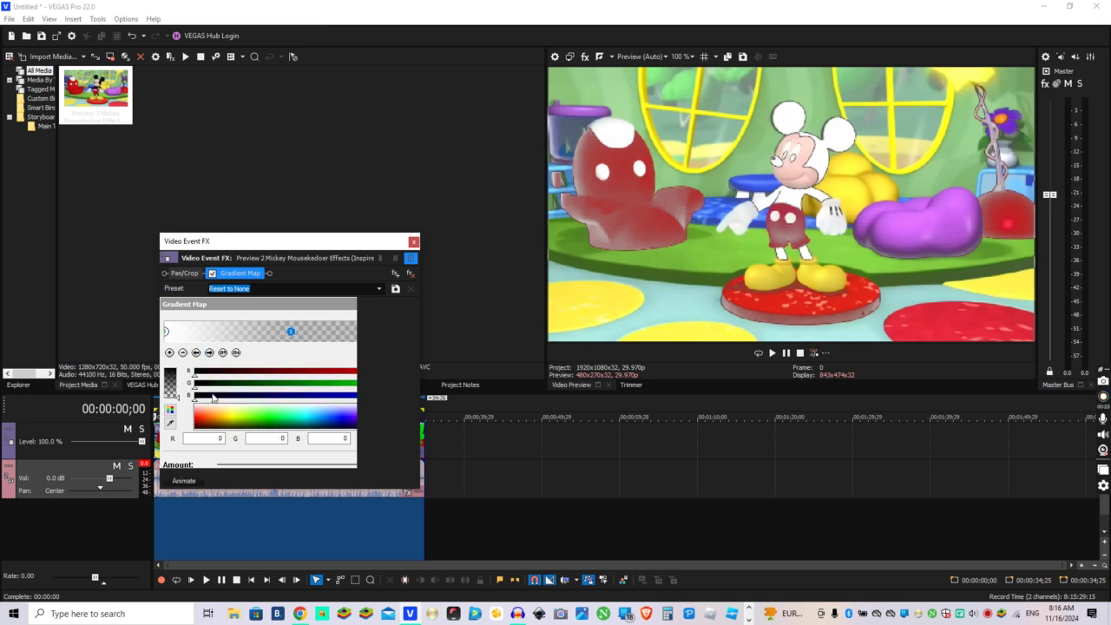
click(343, 417)
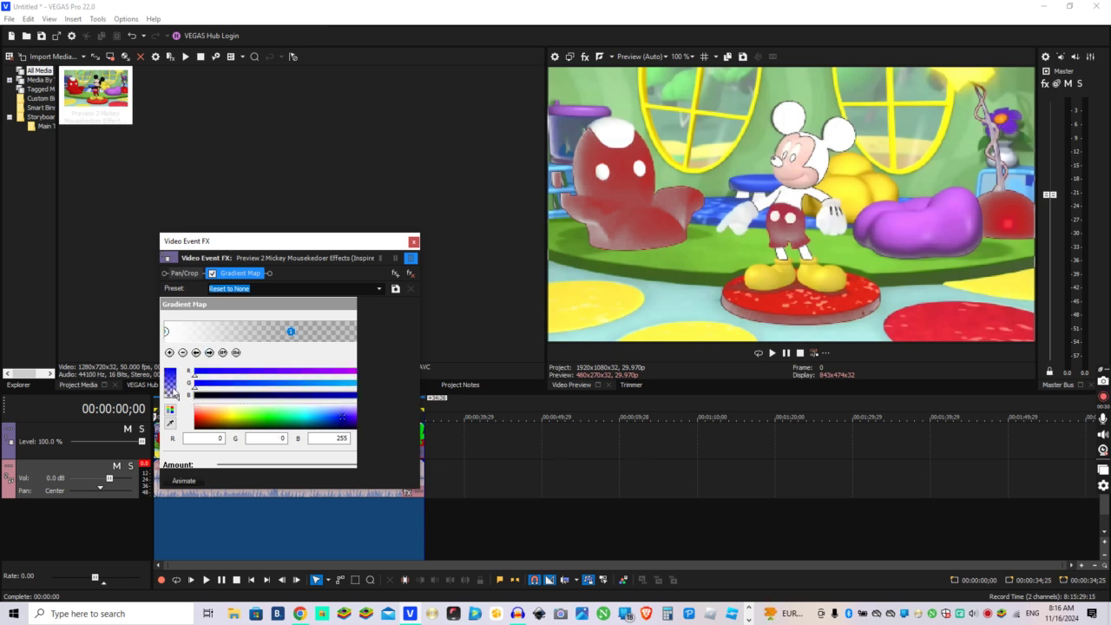
click(209, 351)
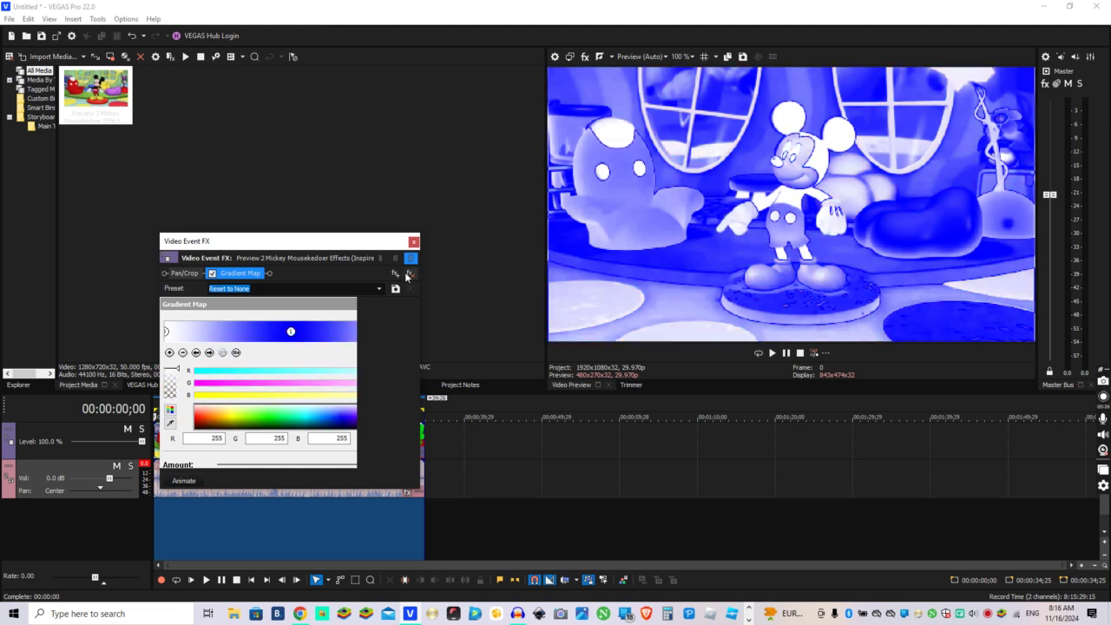
click(414, 241)
click(9, 19)
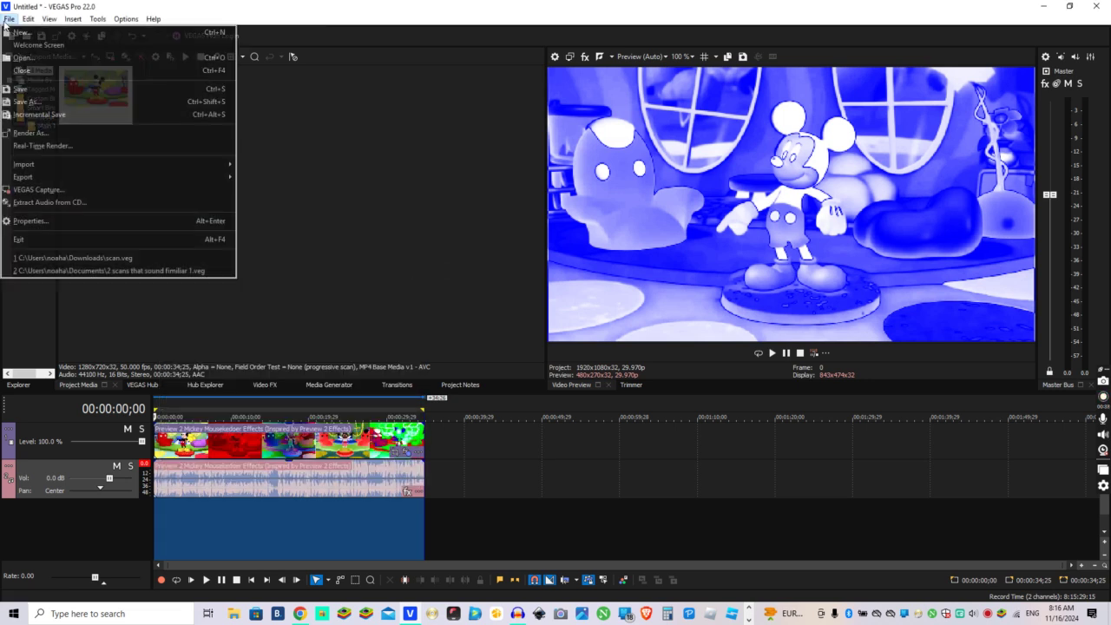
Cancel out of Render As, then drag the Mickey audio event's gain down to -Inf dB.
click(35, 133)
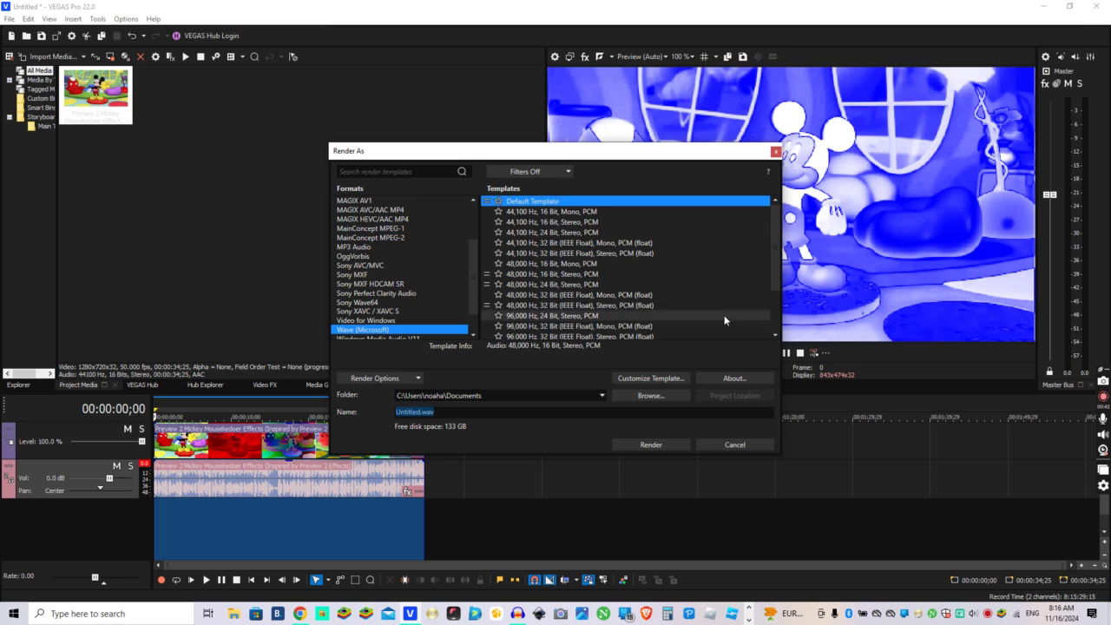
click(758, 446)
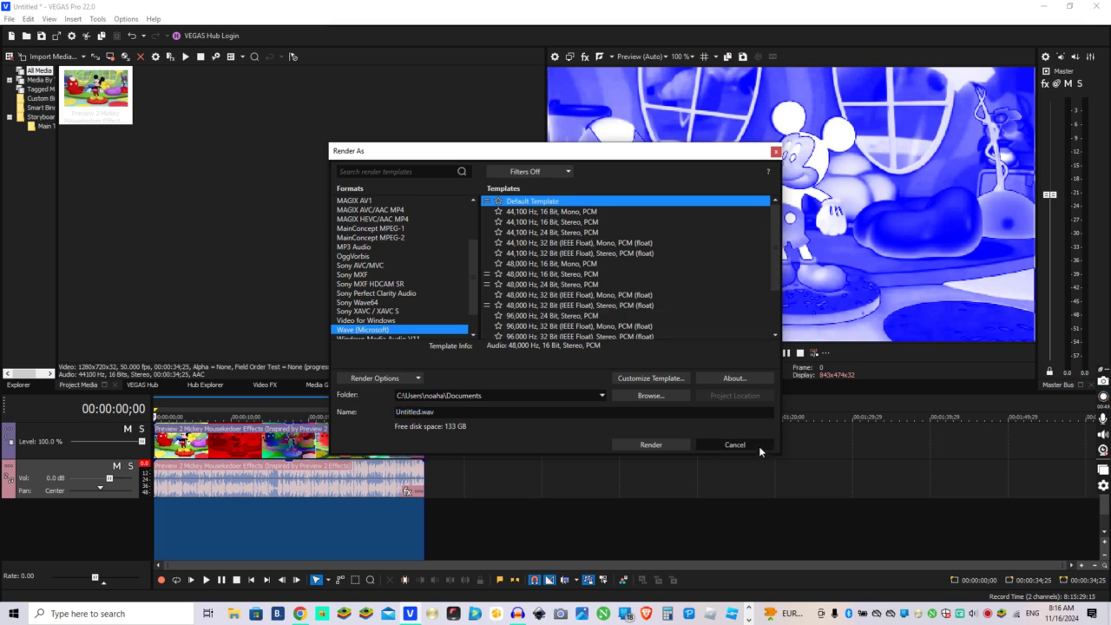
mouse_move(518, 615)
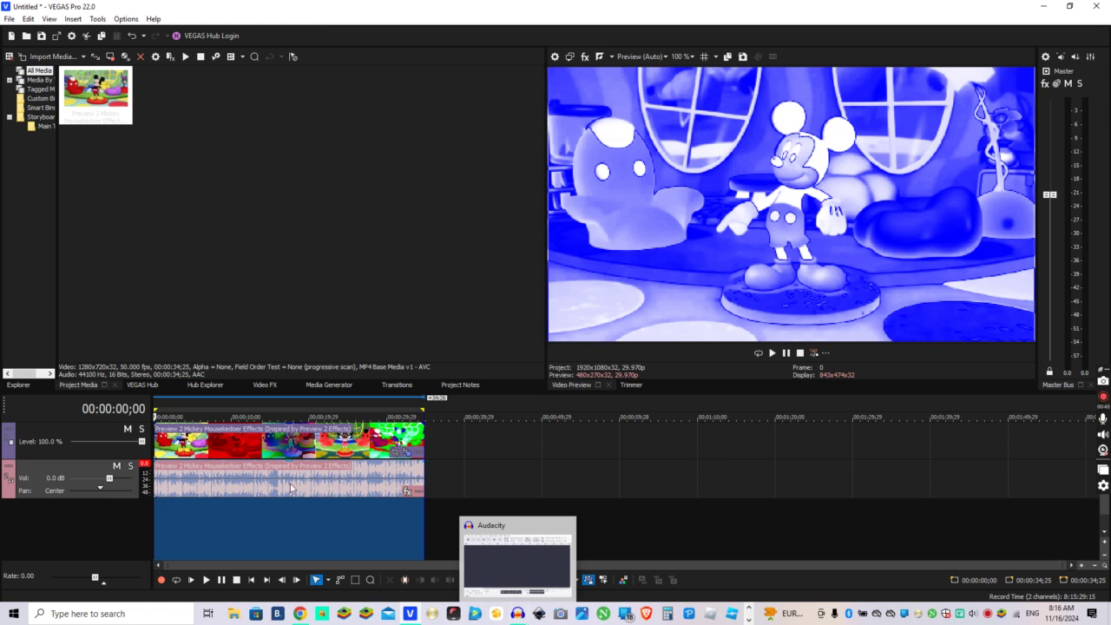
drag(290, 466, 365, 618)
In maximized Audacity, import 'Mickey mouse music makes you lose control effects' from Documents and play it.
click(517, 614)
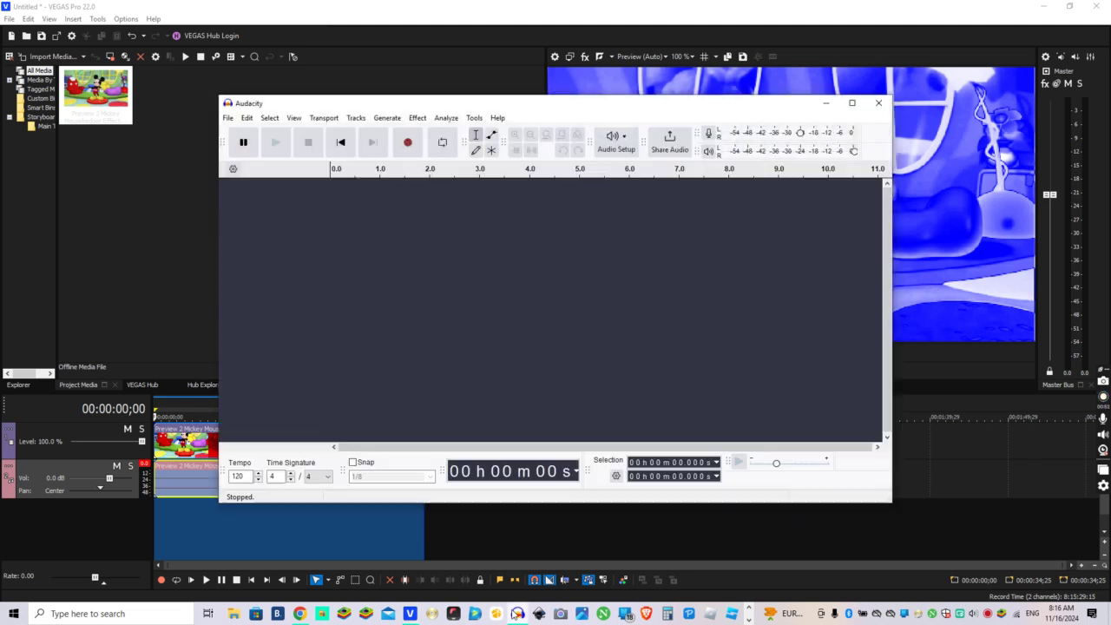
click(851, 103)
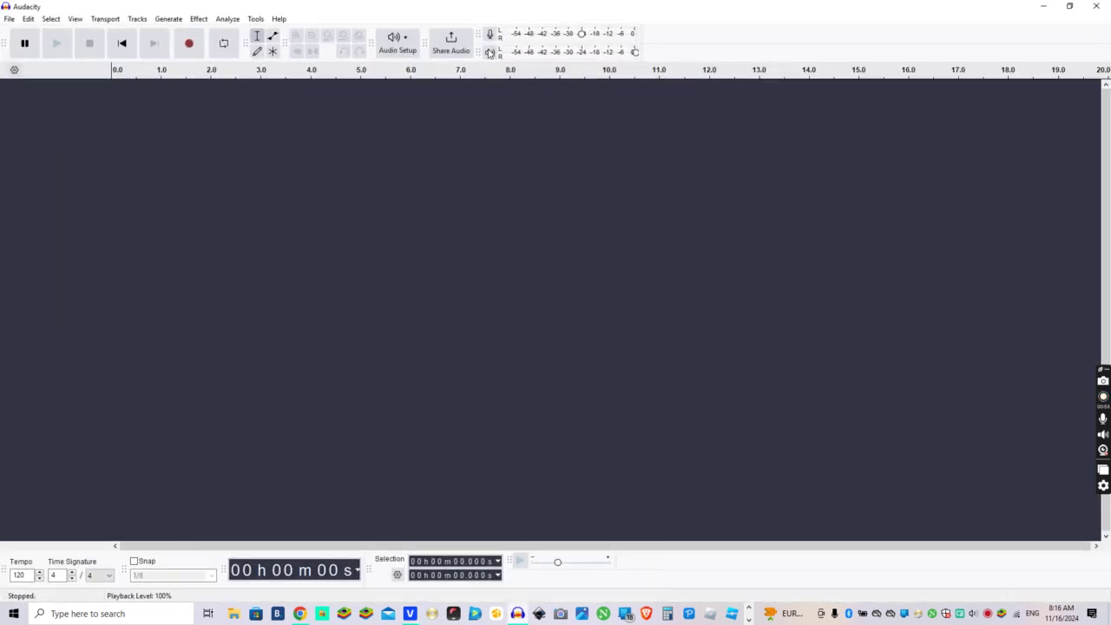
click(8, 19)
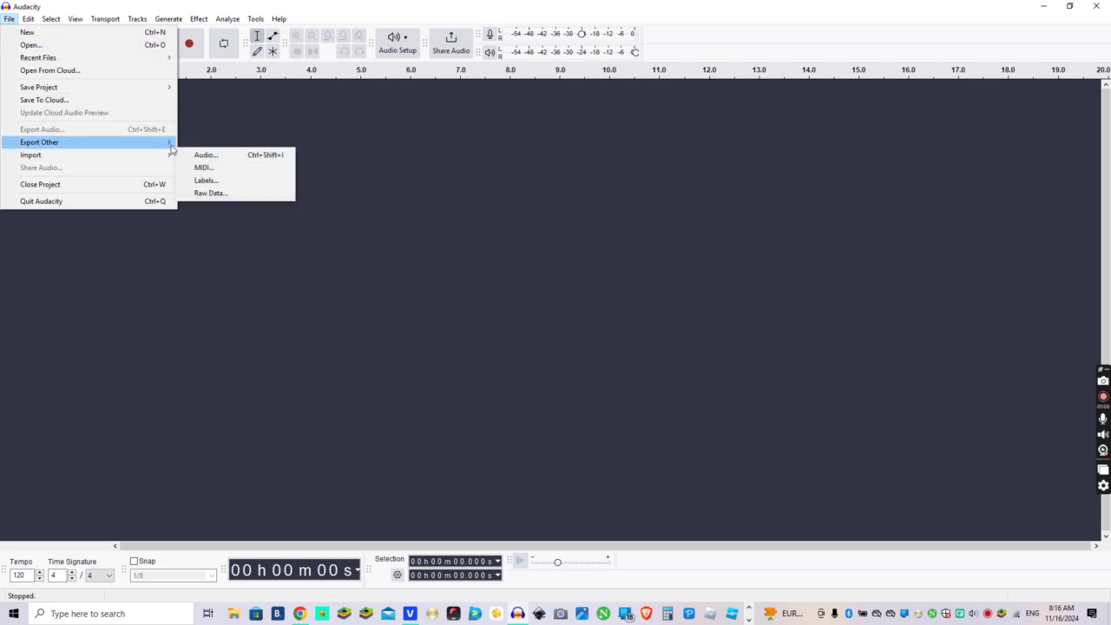
click(188, 156)
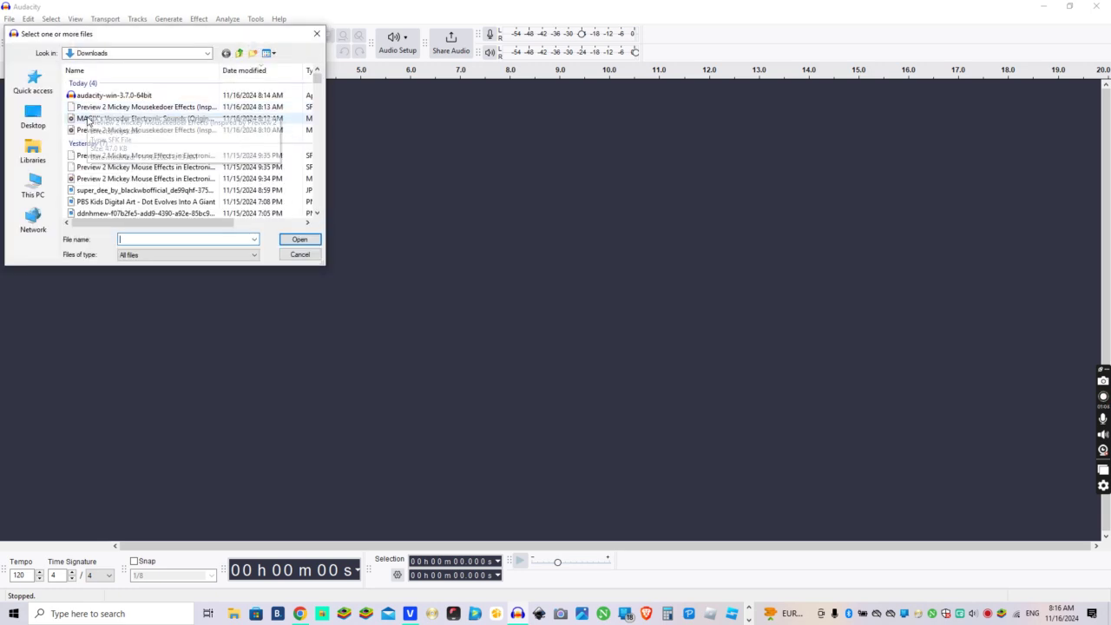
click(36, 77)
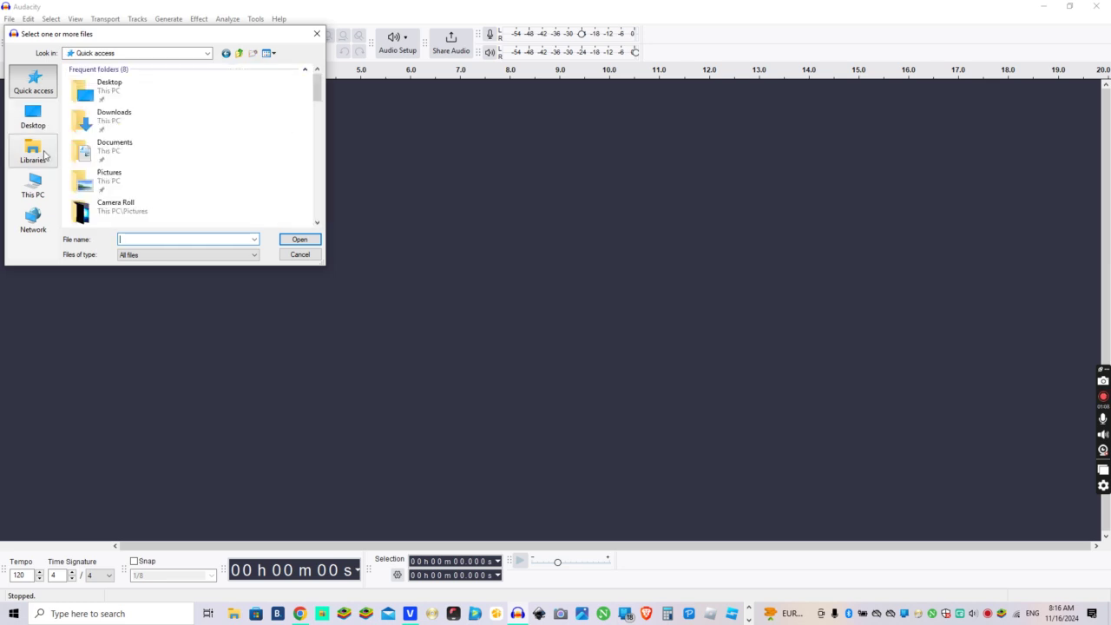
double_click(127, 157)
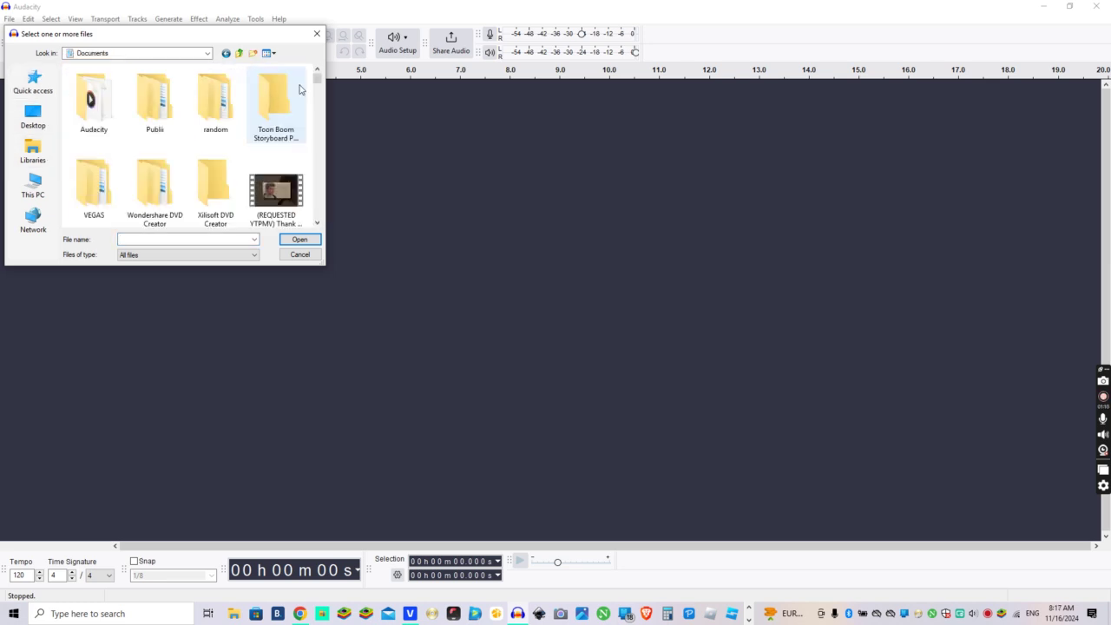
drag(318, 77, 317, 156)
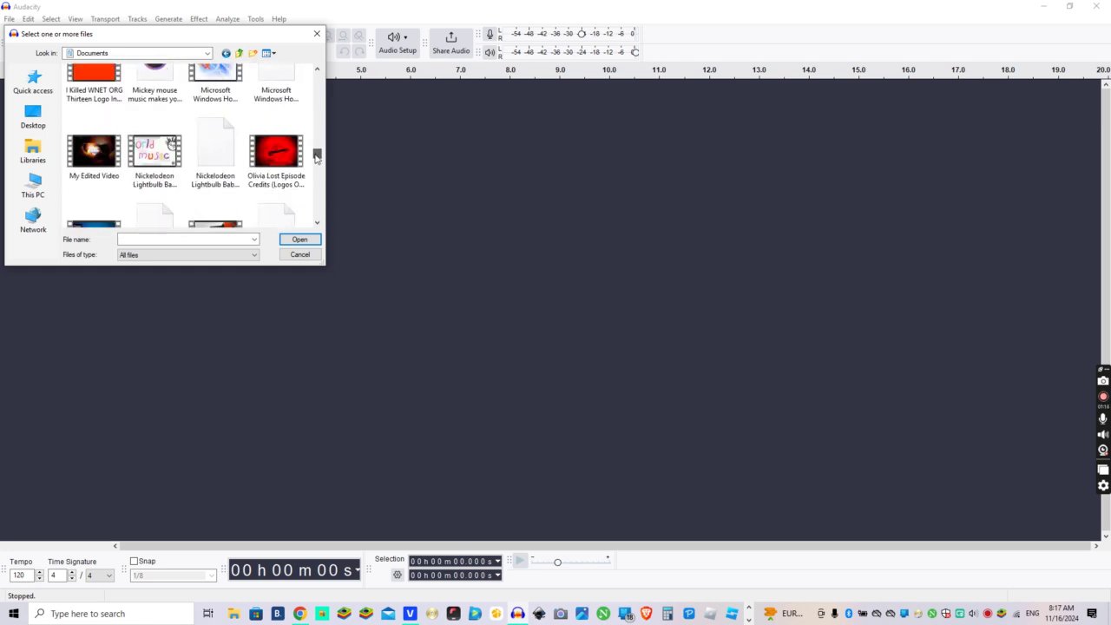
double_click(153, 89)
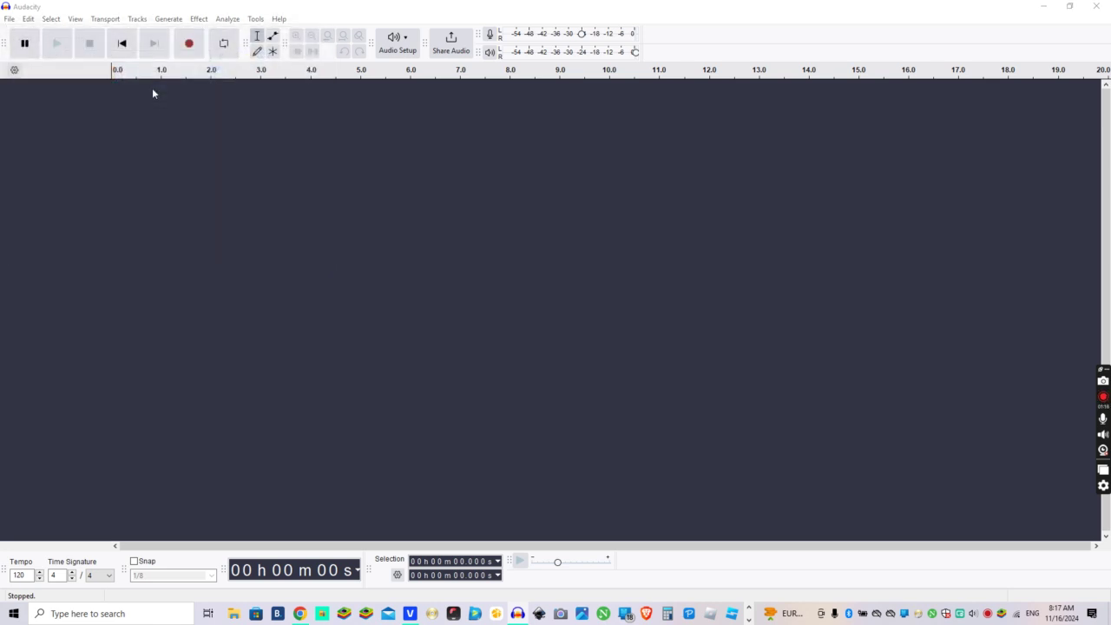
click(50, 45)
Stop playback and import MAGiX's Vocoder Electronic Sounds from Downloads as a second track.
key(p)
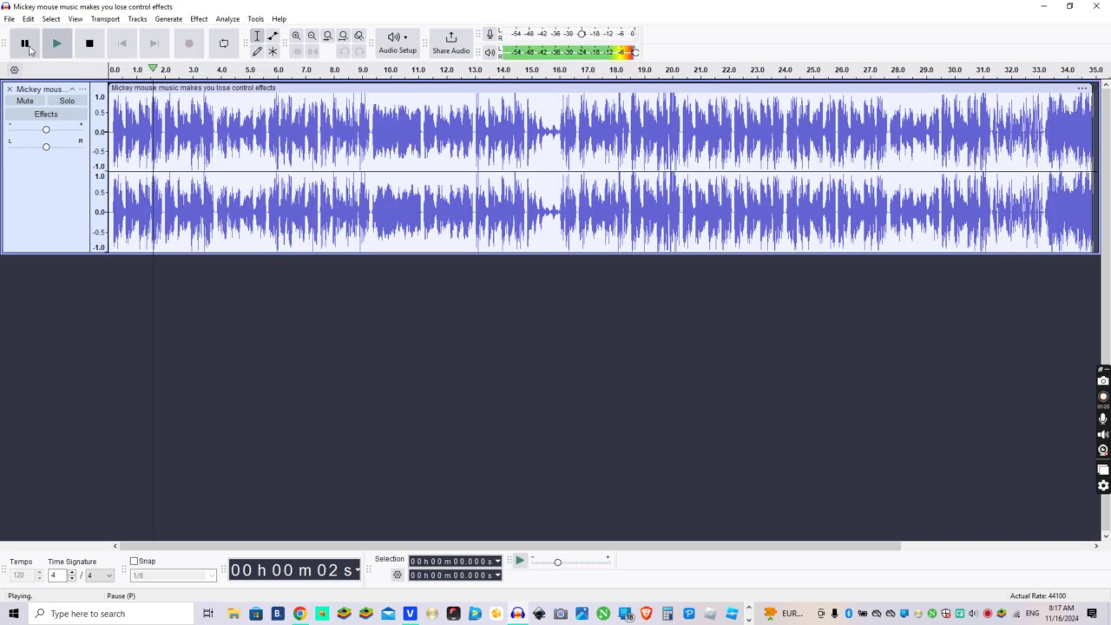
click(89, 43)
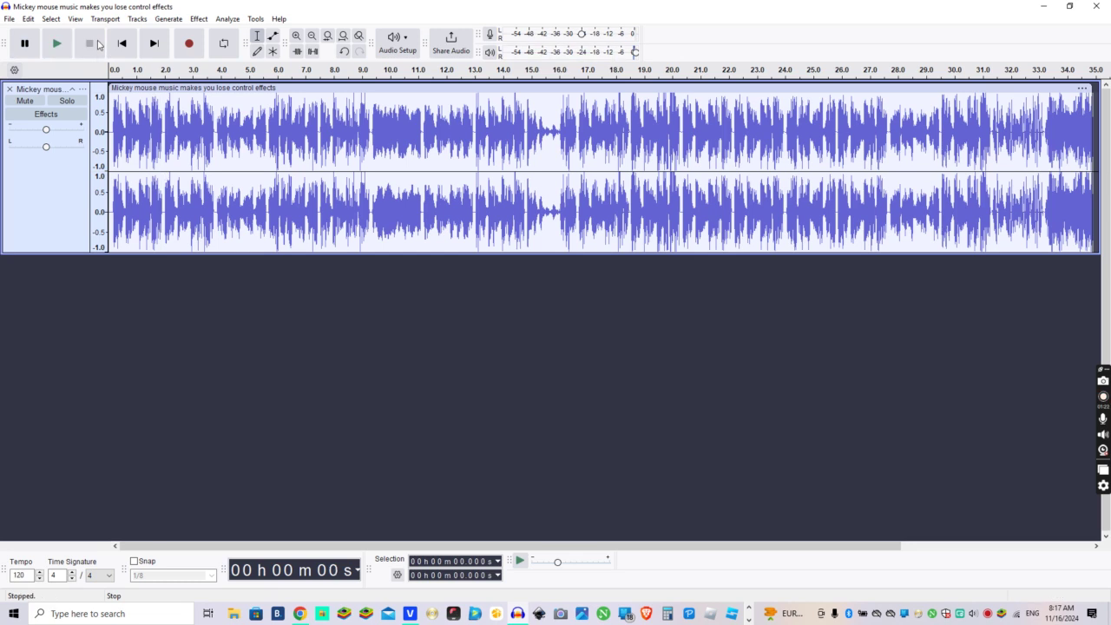
click(7, 18)
mouse_move(100, 155)
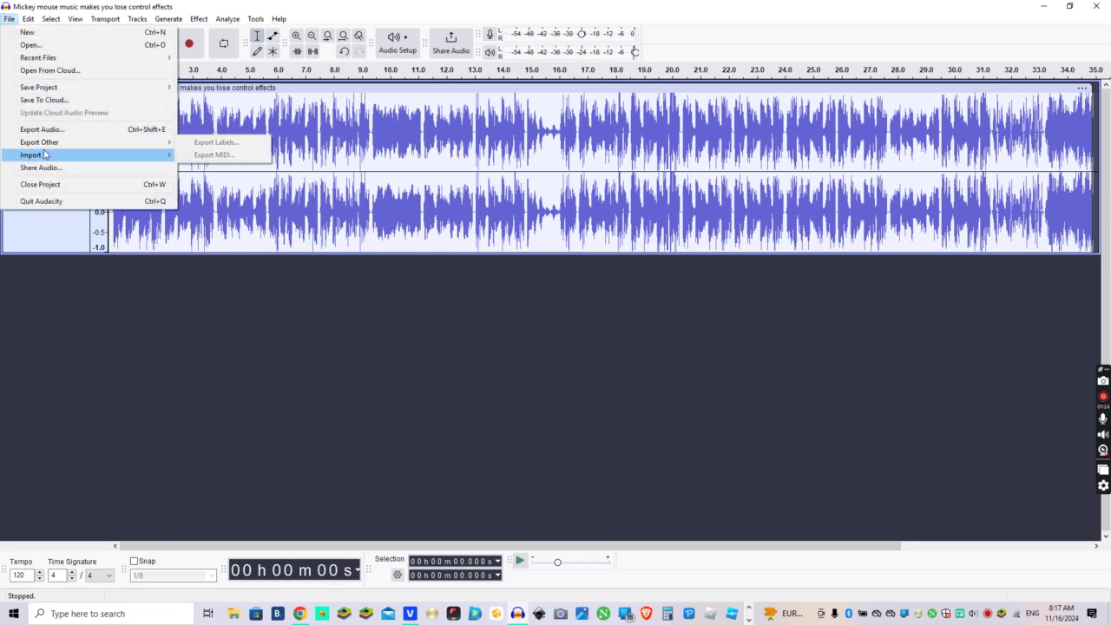
click(208, 154)
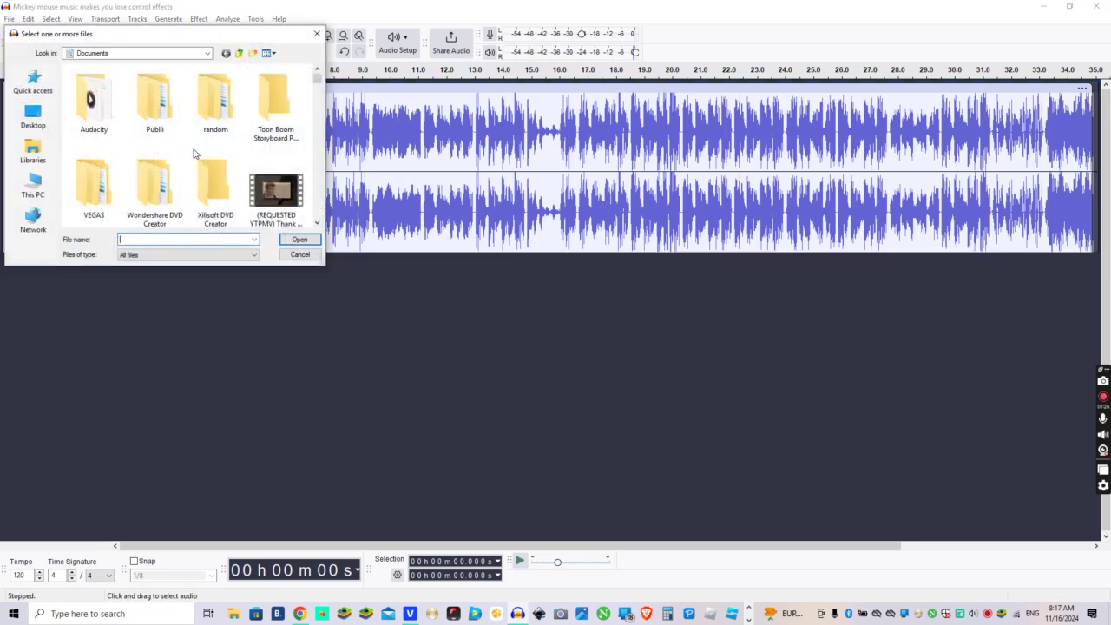
click(49, 94)
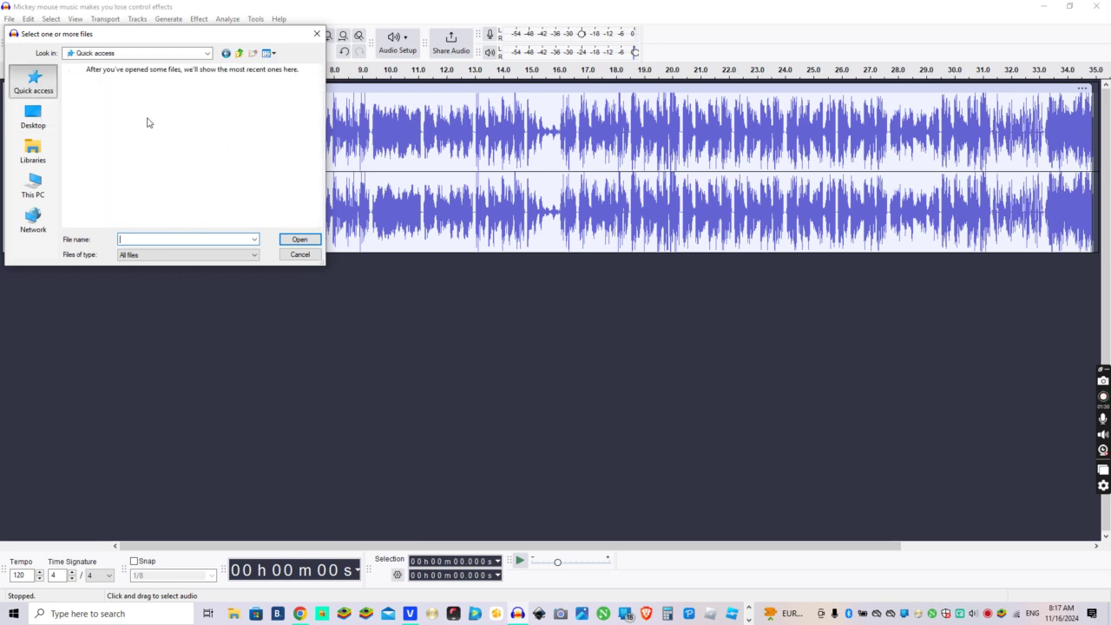
double_click(124, 118)
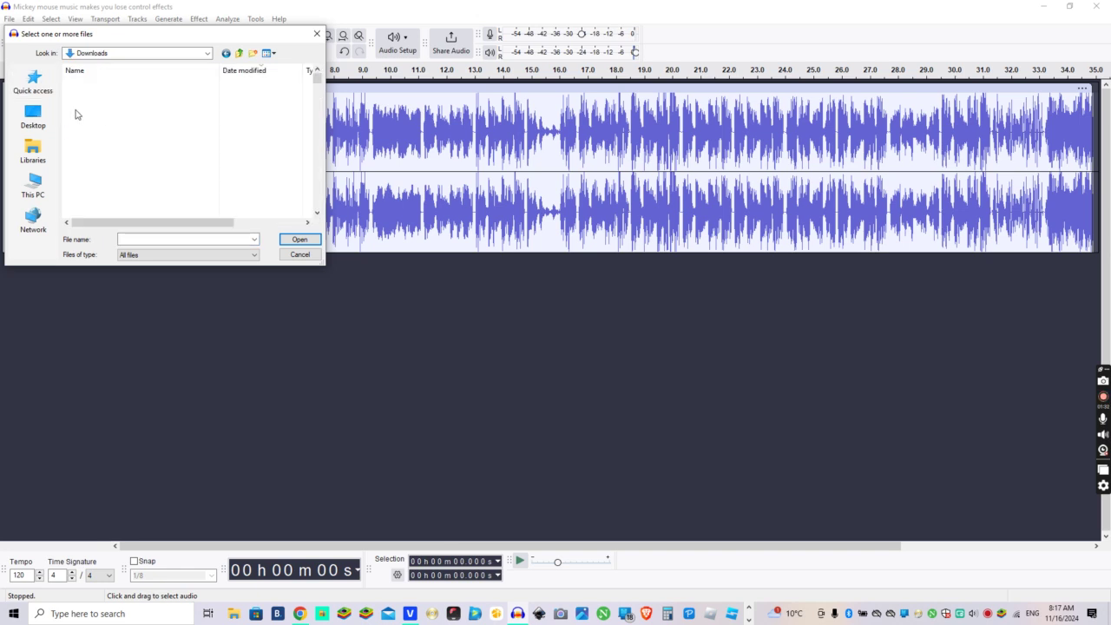
double_click(89, 119)
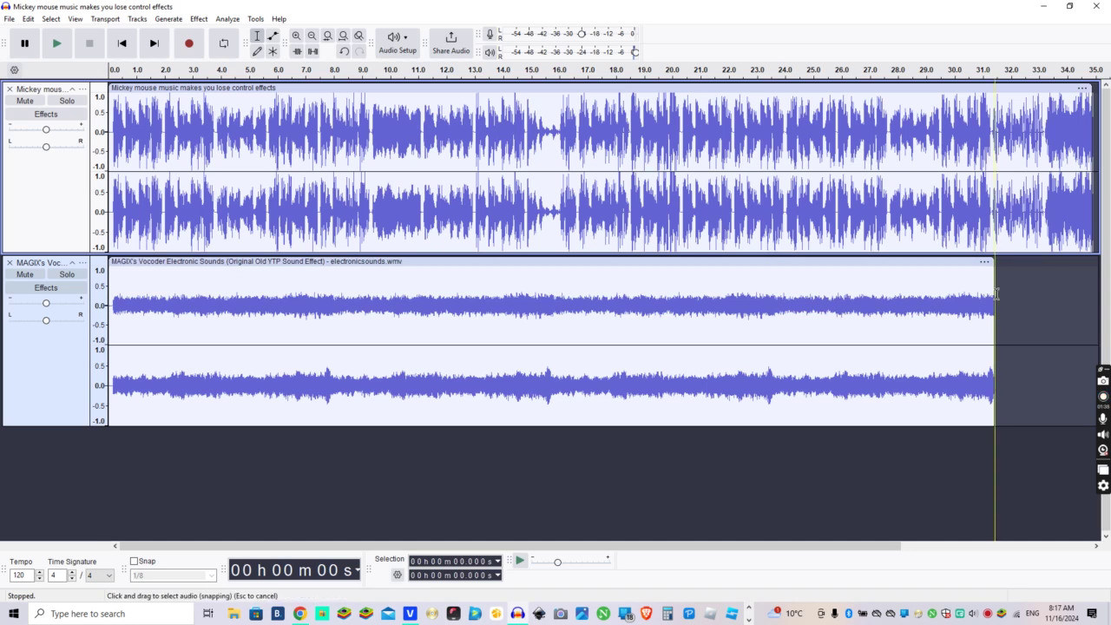
Copy the vocoder clip and attempt pasting it near its end around 32 s.
click(1022, 283)
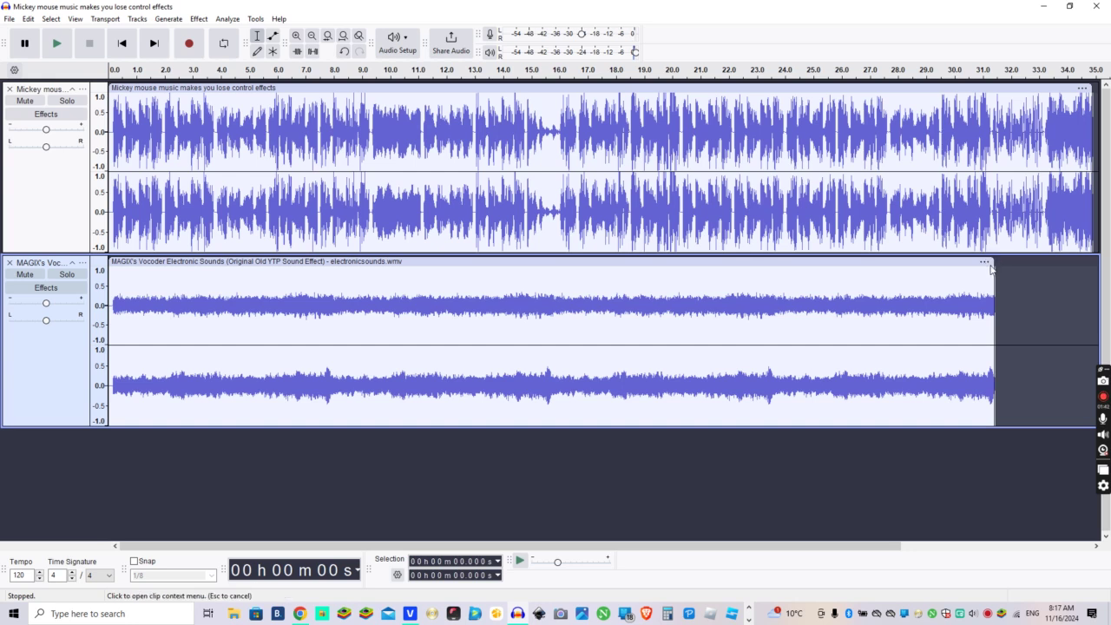
right_click(922, 278)
click(940, 299)
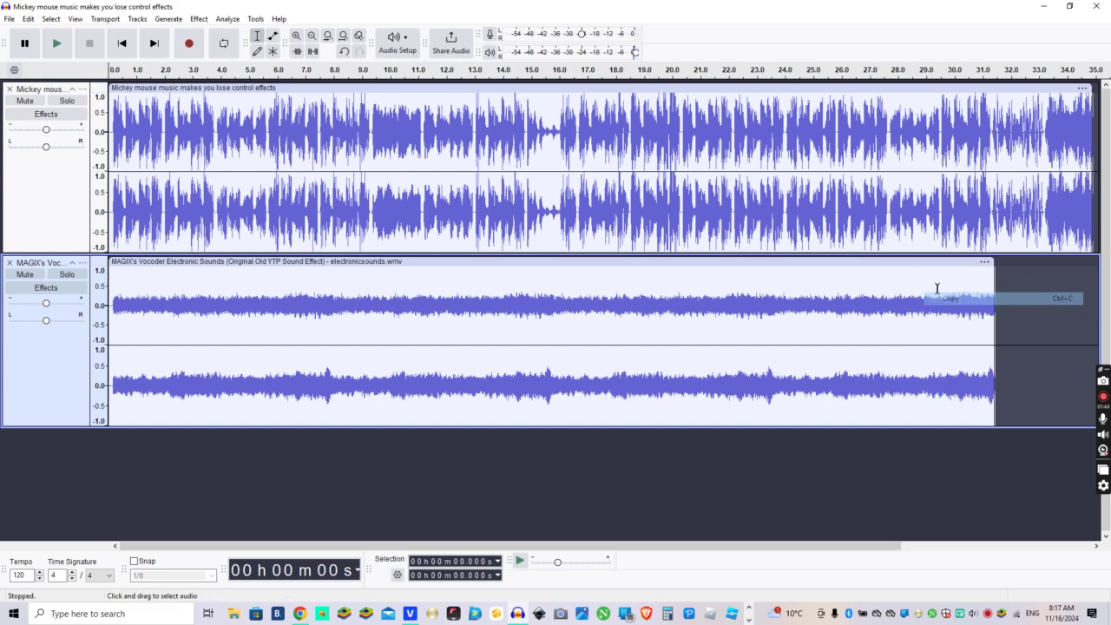
click(1018, 285)
click(992, 296)
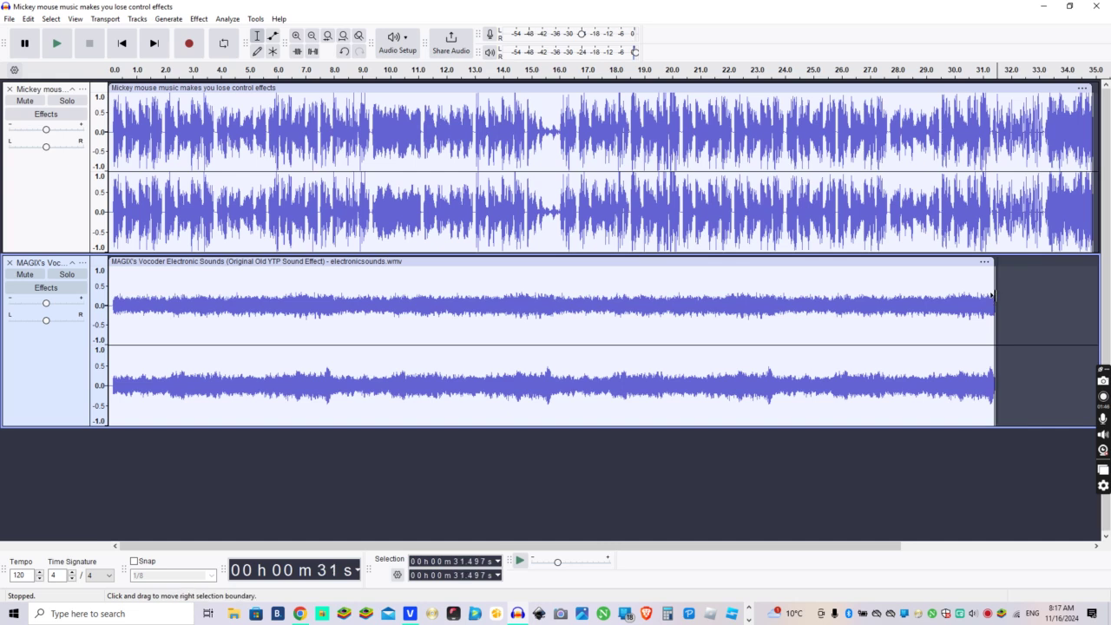
right_click(994, 294)
click(1006, 302)
click(1013, 298)
drag(978, 304, 985, 305)
click(1036, 296)
right_click(1036, 297)
click(1041, 302)
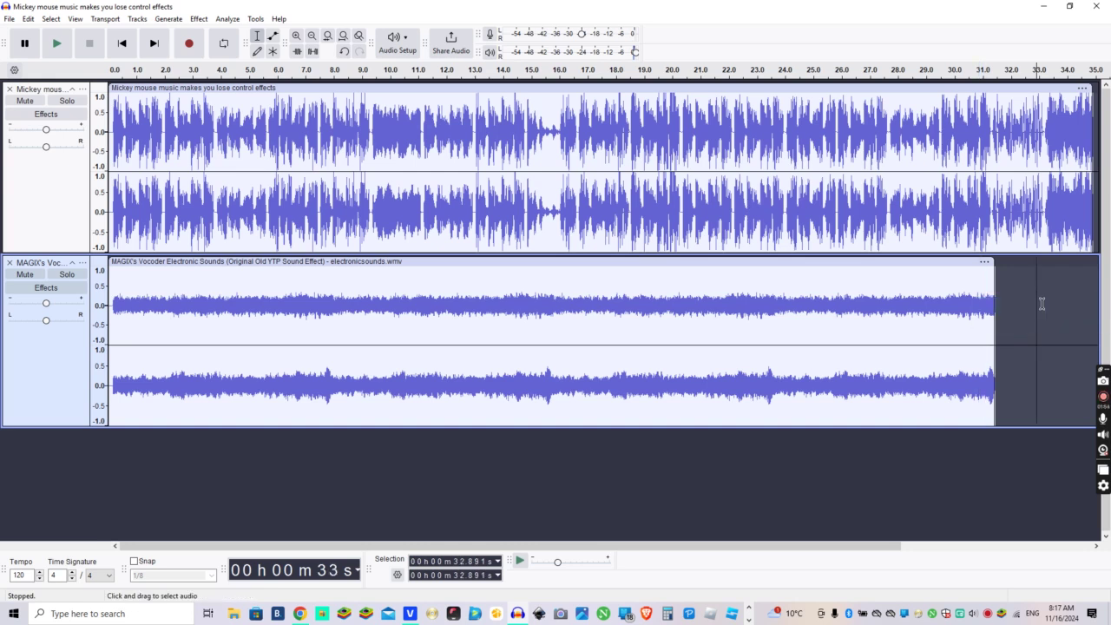
Copy the vocoder clip again and retry pasting it into the empty area after it.
right_click(916, 295)
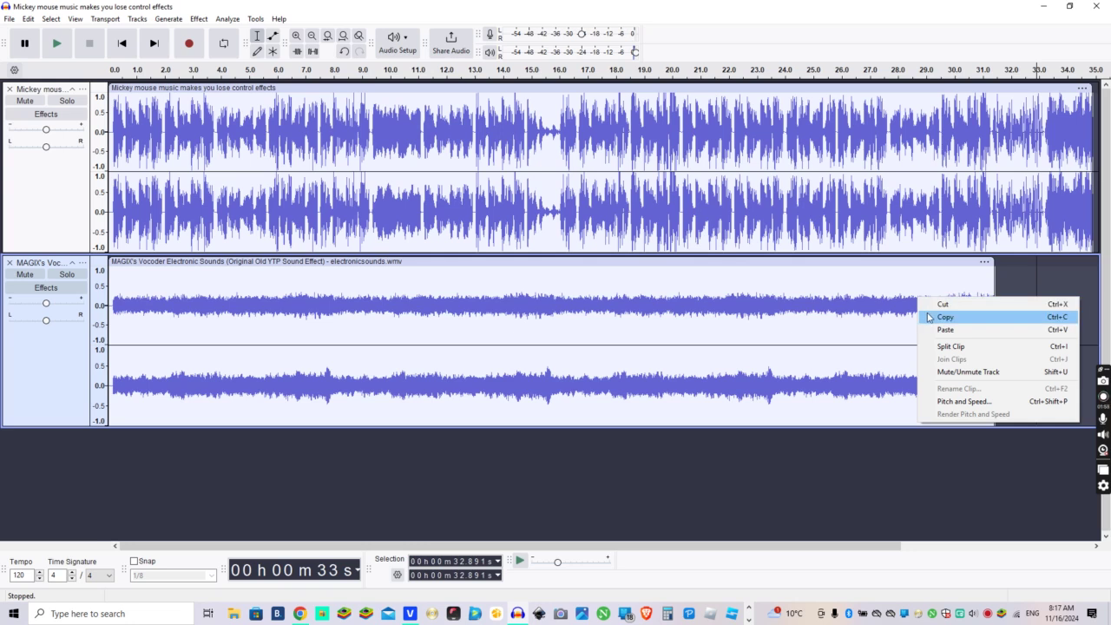
click(928, 316)
right_click(1031, 287)
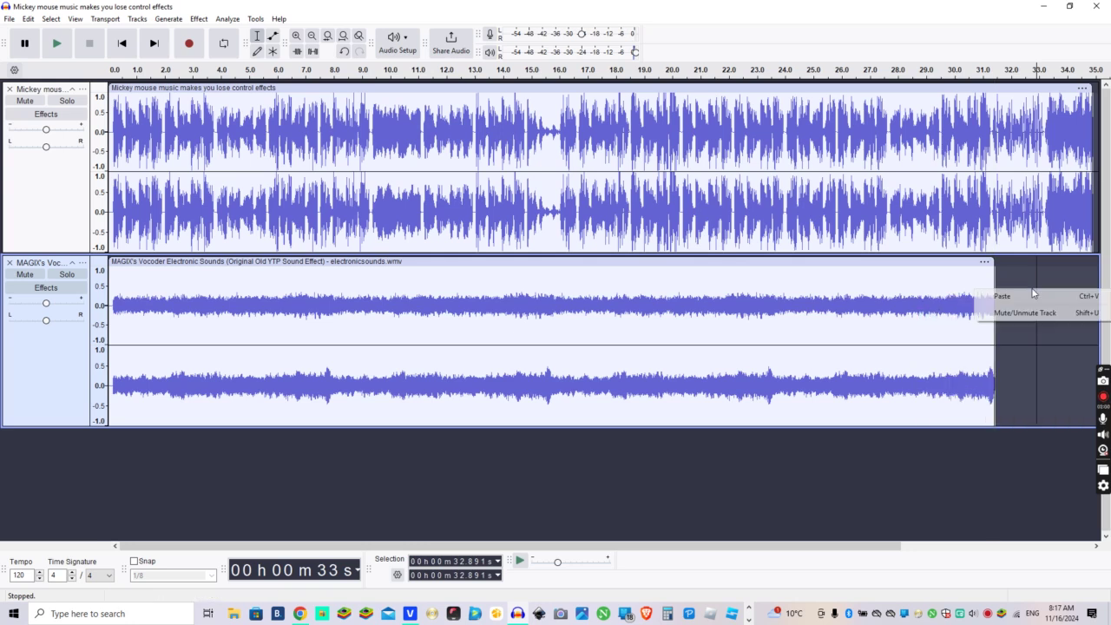
click(1038, 296)
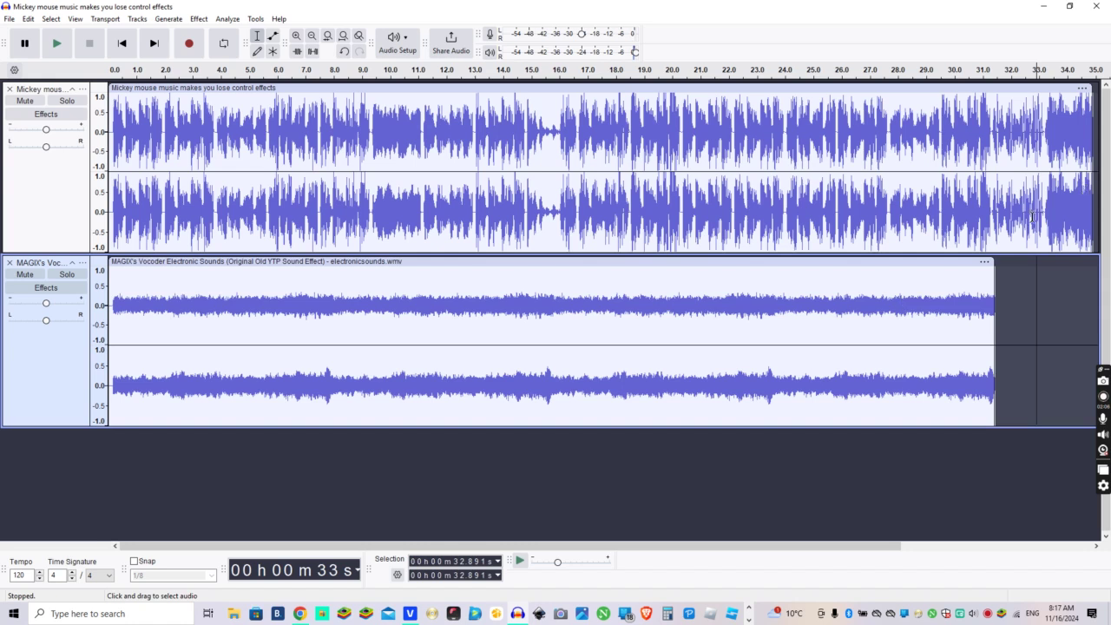
right_click(891, 293)
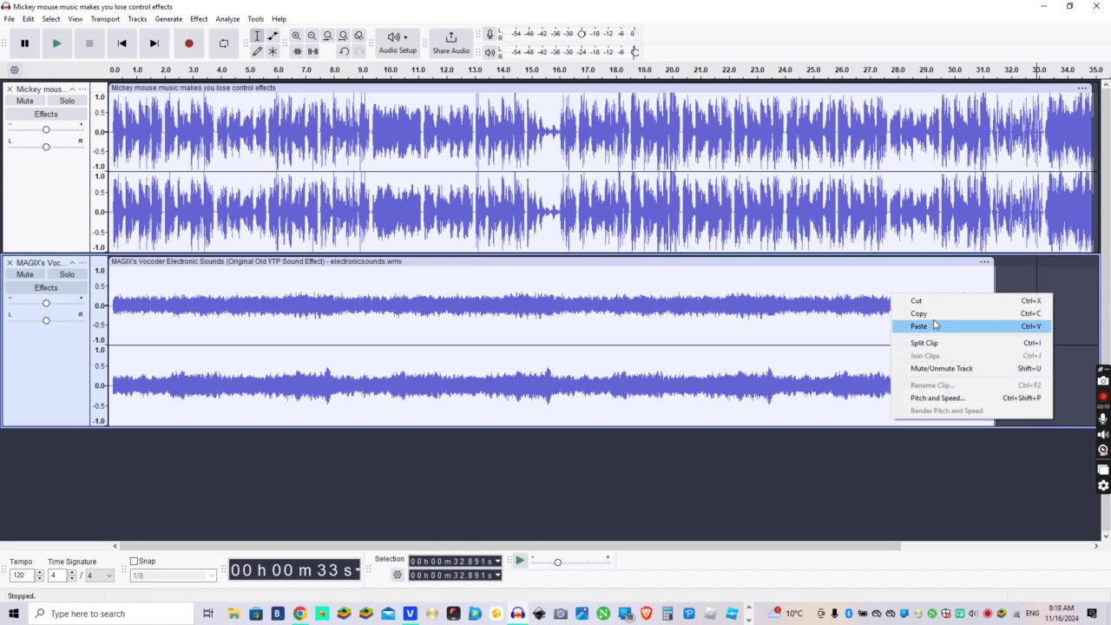
click(919, 325)
right_click(1038, 305)
click(998, 311)
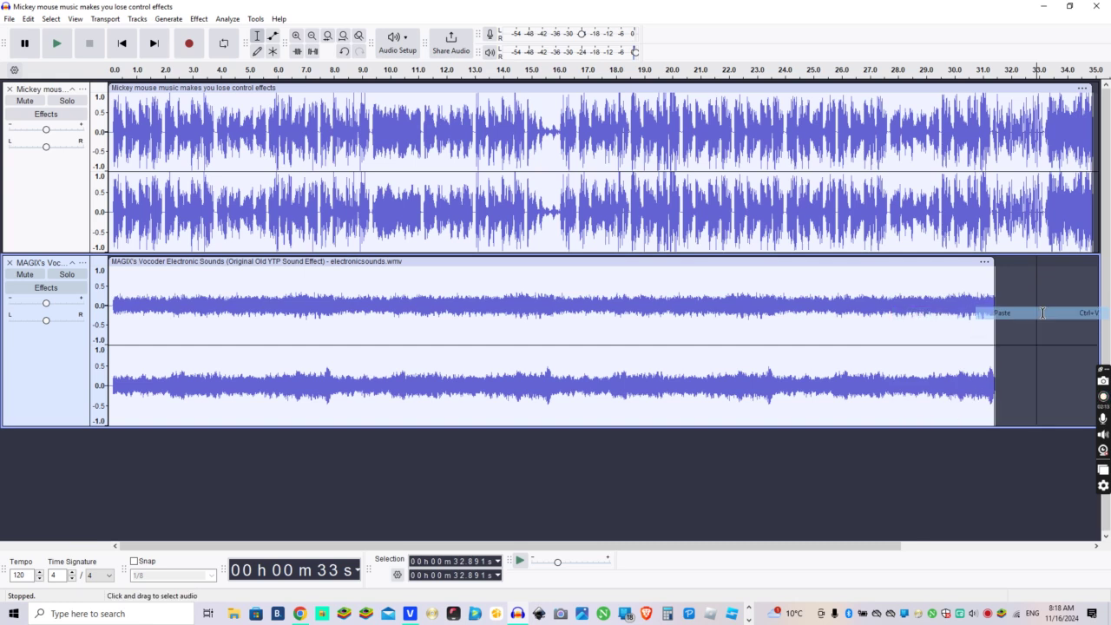
Paste a copy of the whole vocoder clip at 32.4 s and slide it against the first.
double_click(998, 299)
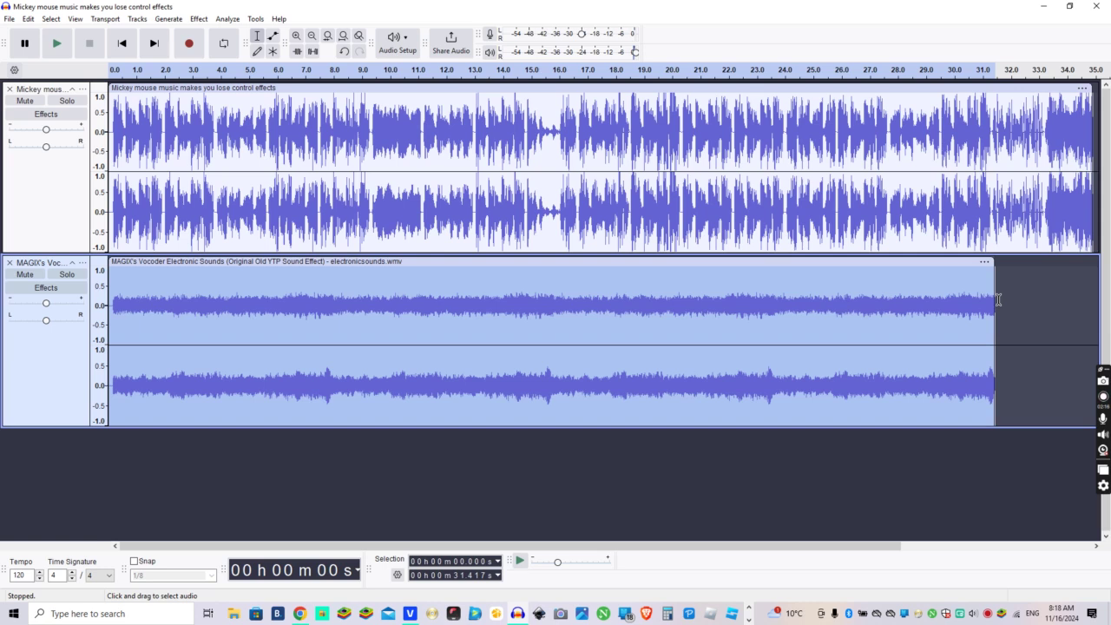
right_click(976, 301)
click(985, 321)
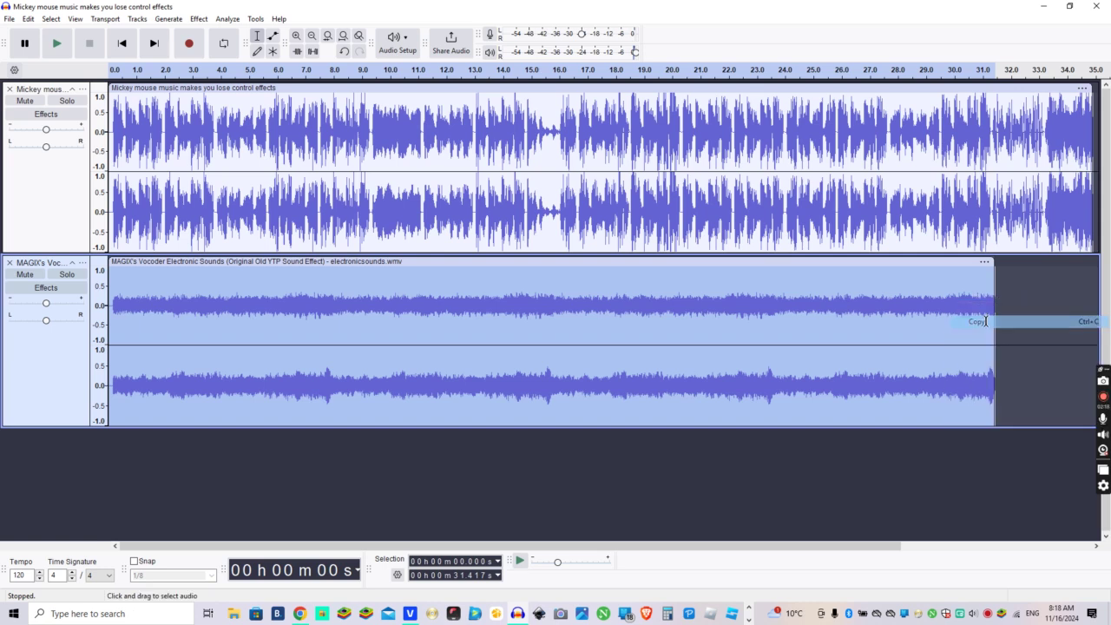
click(1024, 306)
right_click(1026, 308)
click(1028, 315)
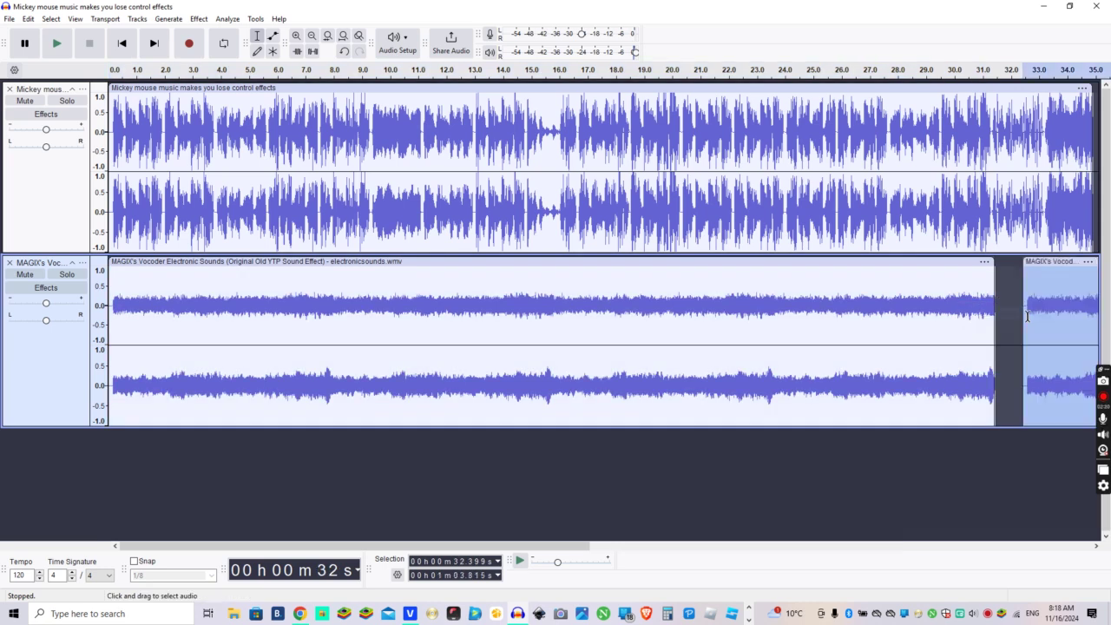
click(1082, 285)
drag(1062, 261, 1031, 267)
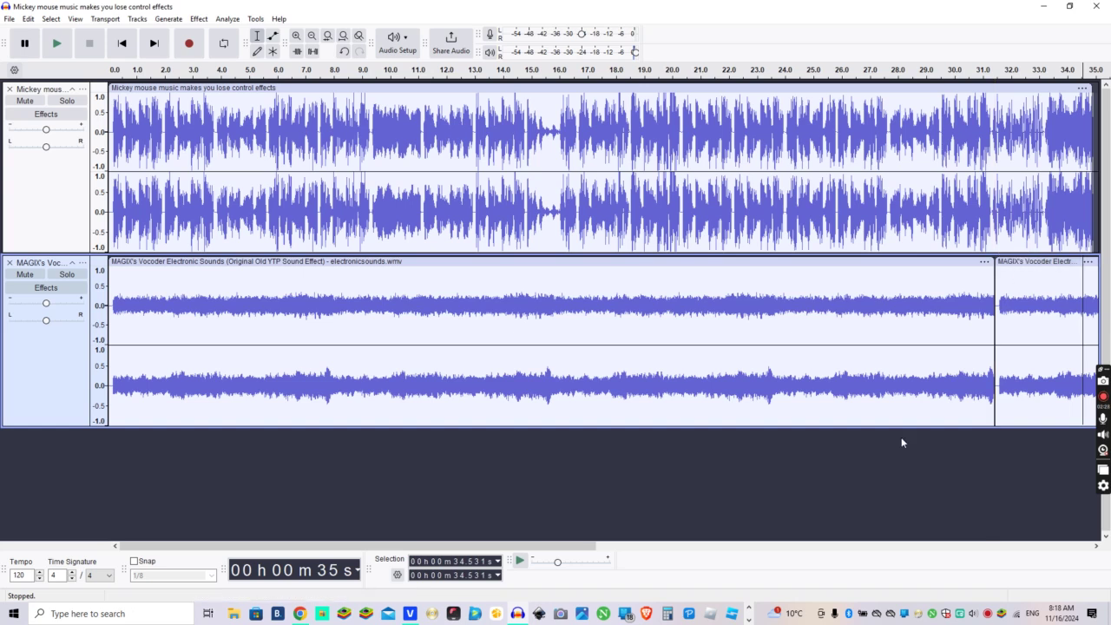
Delete the vocoder audio past the Mickey music's end at 34.962 s.
drag(486, 547, 750, 546)
click(547, 440)
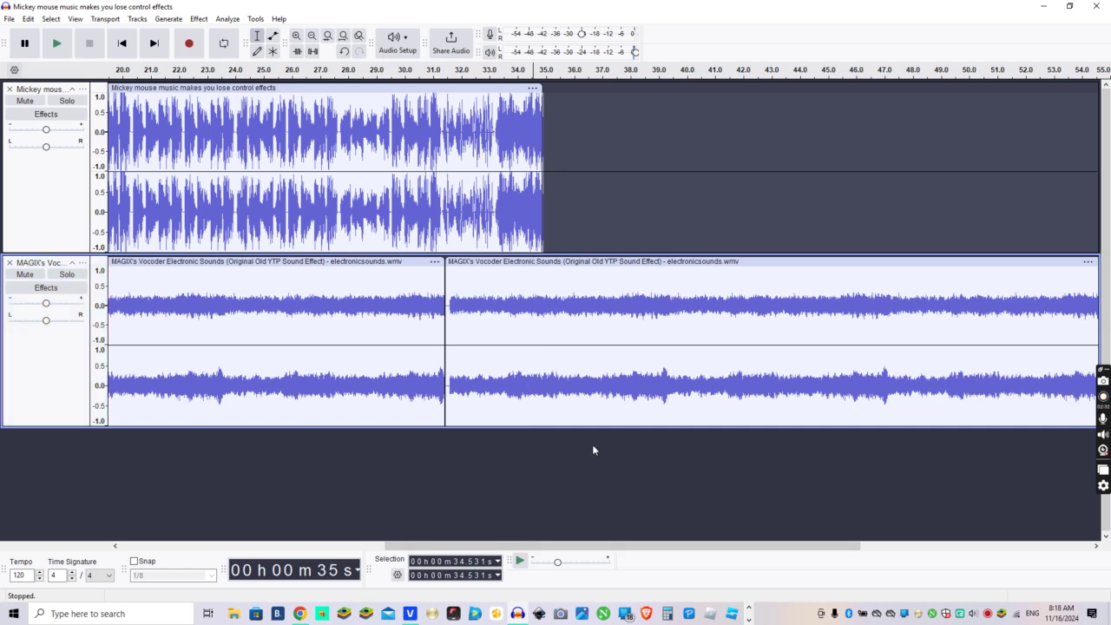
mouse_move(545, 245)
mouse_down()
mouse_move(550, 260)
mouse_move(541, 246)
mouse_up()
double_click(541, 245)
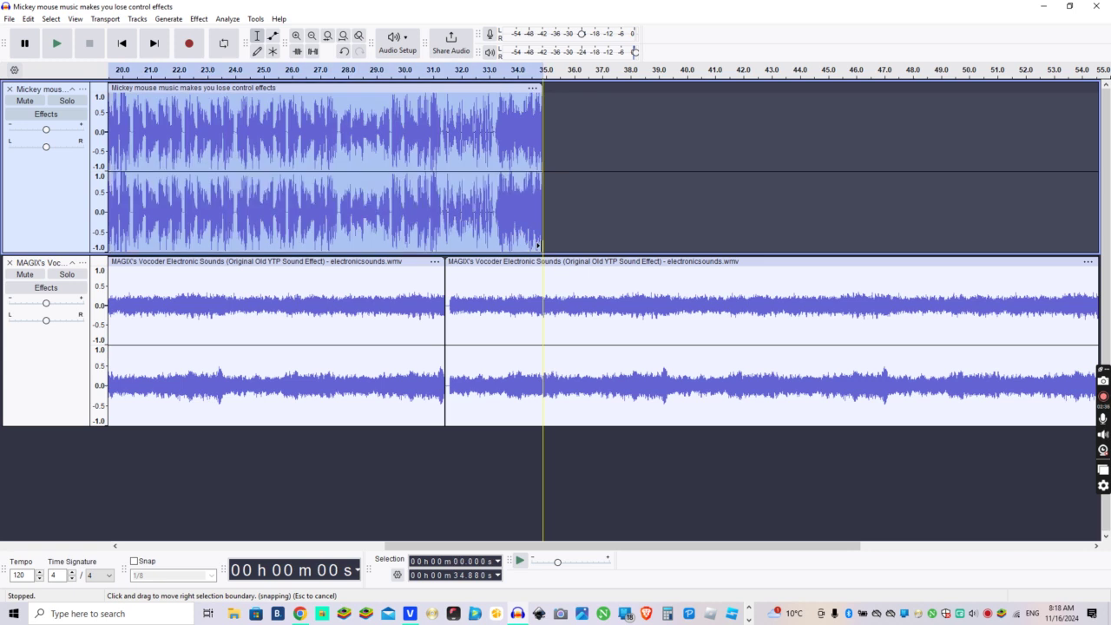
click(542, 247)
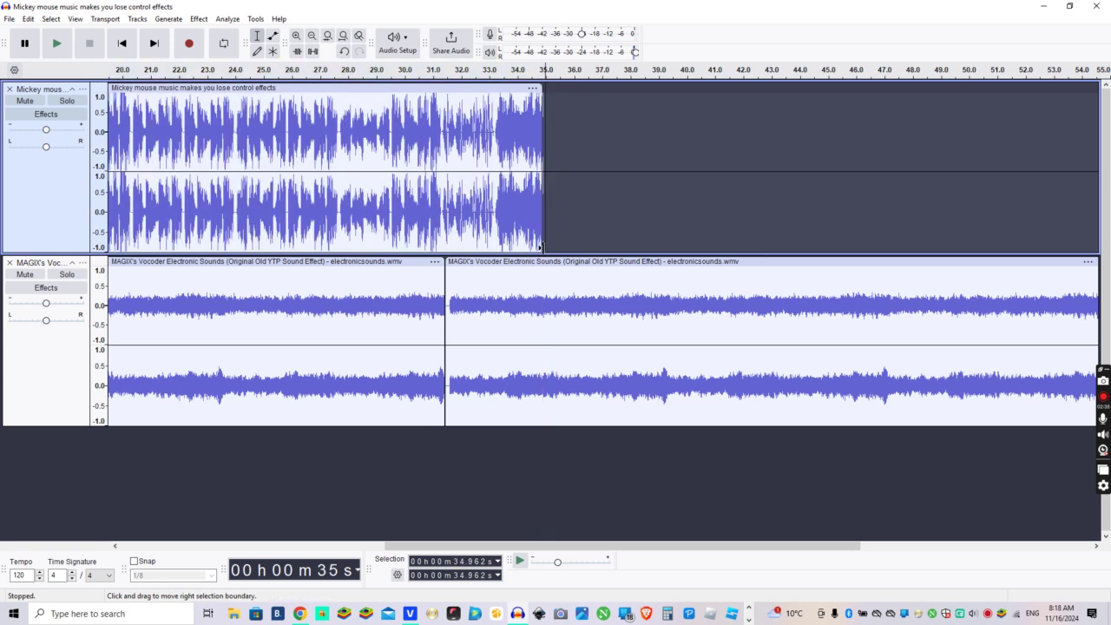
drag(542, 246, 1104, 525)
key(Delete)
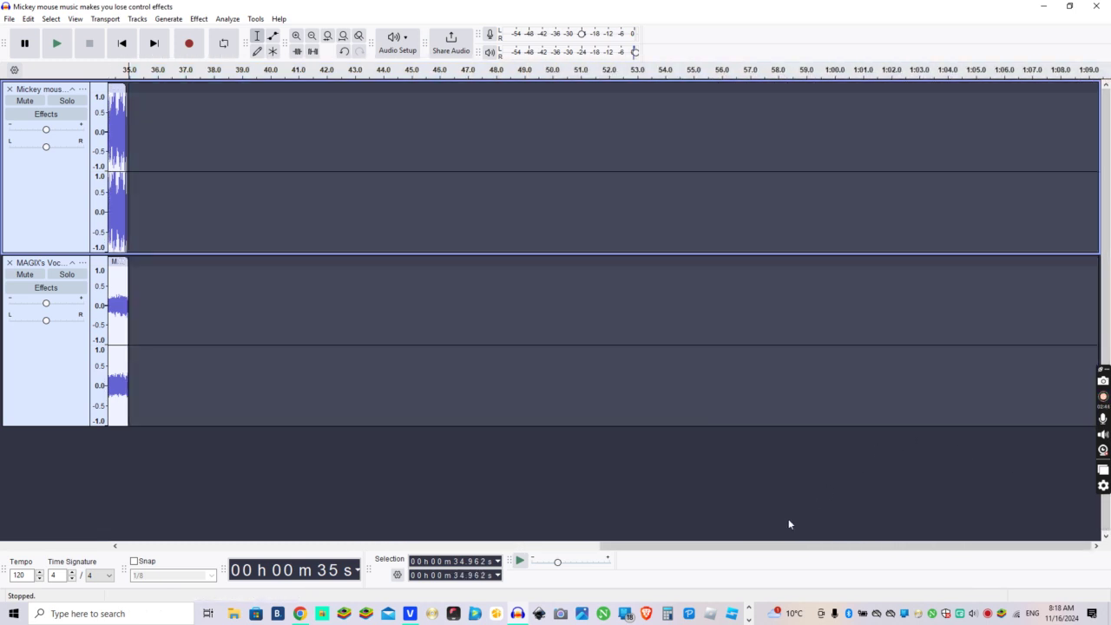
drag(765, 541, 256, 565)
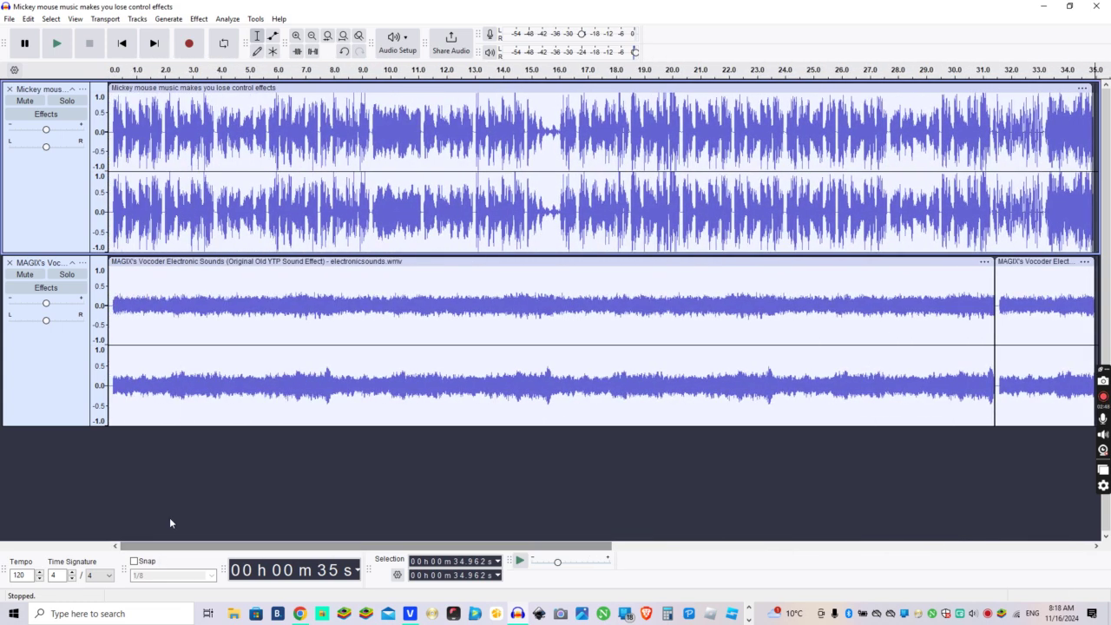
Split both the Mickey music and vocoder stereo tracks into mono tracks.
right_click(18, 177)
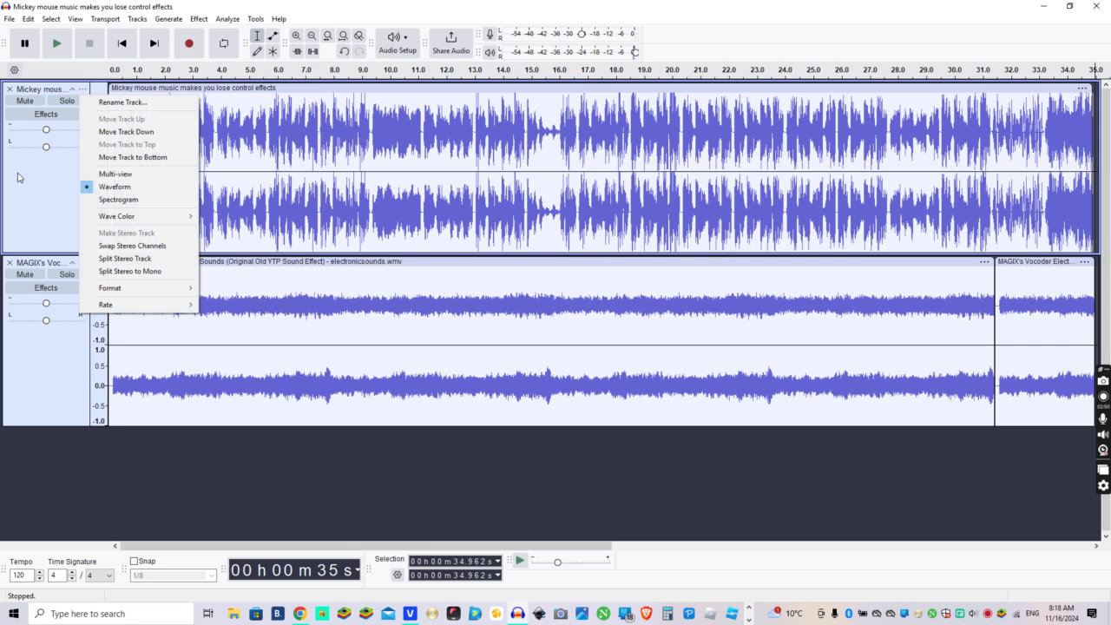
click(120, 260)
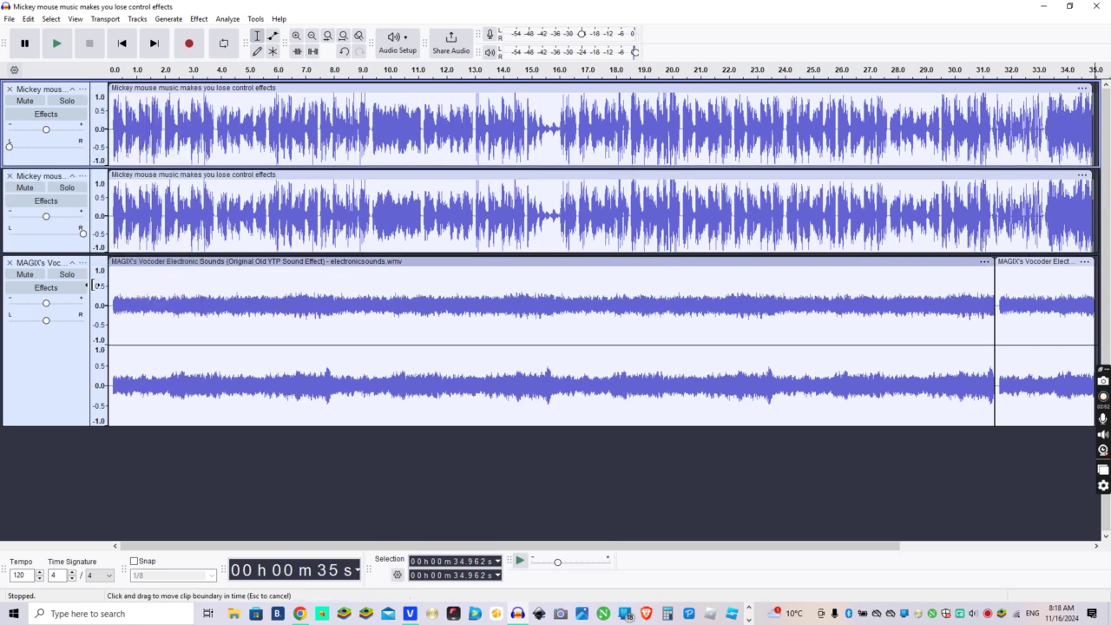
right_click(56, 347)
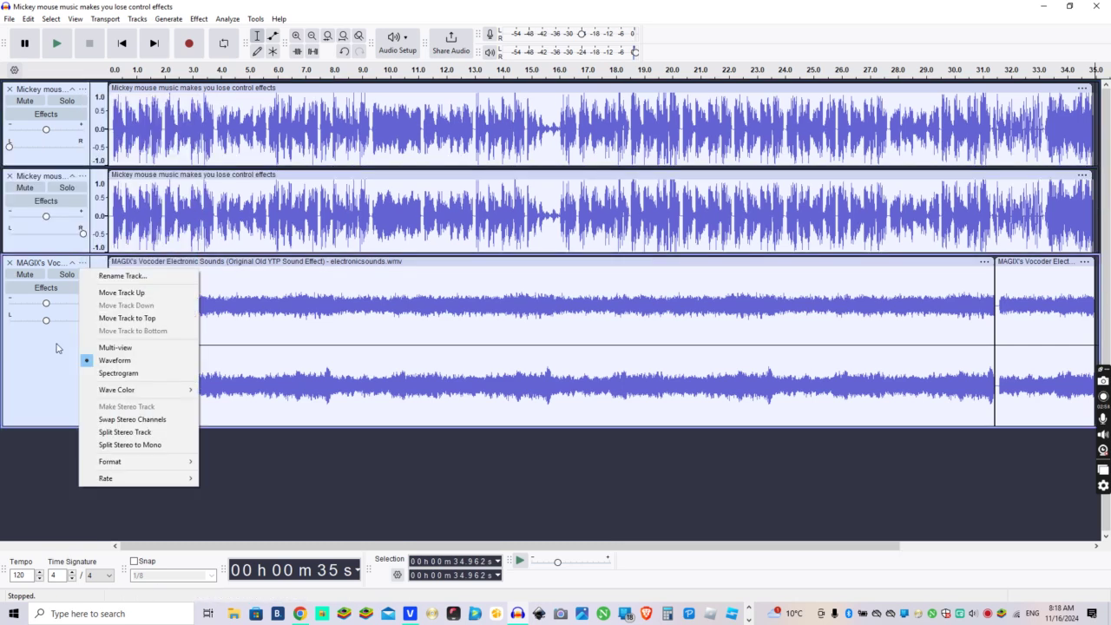
click(125, 431)
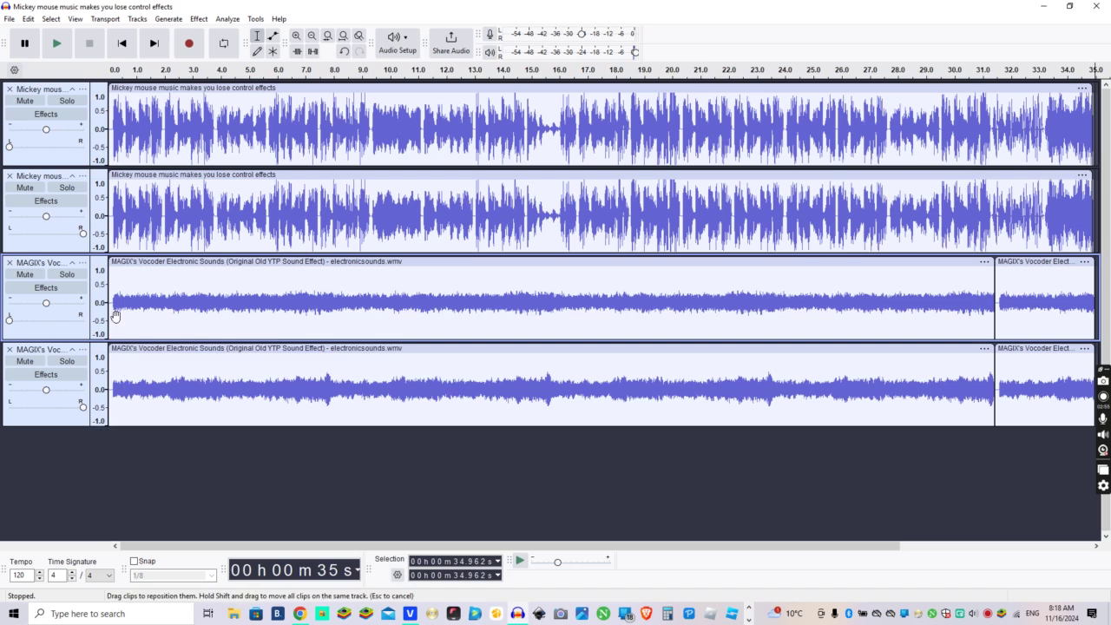
Join the second Mickey mono track with the vocoder track into stereo and remove leftover mono tracks.
right_click(73, 236)
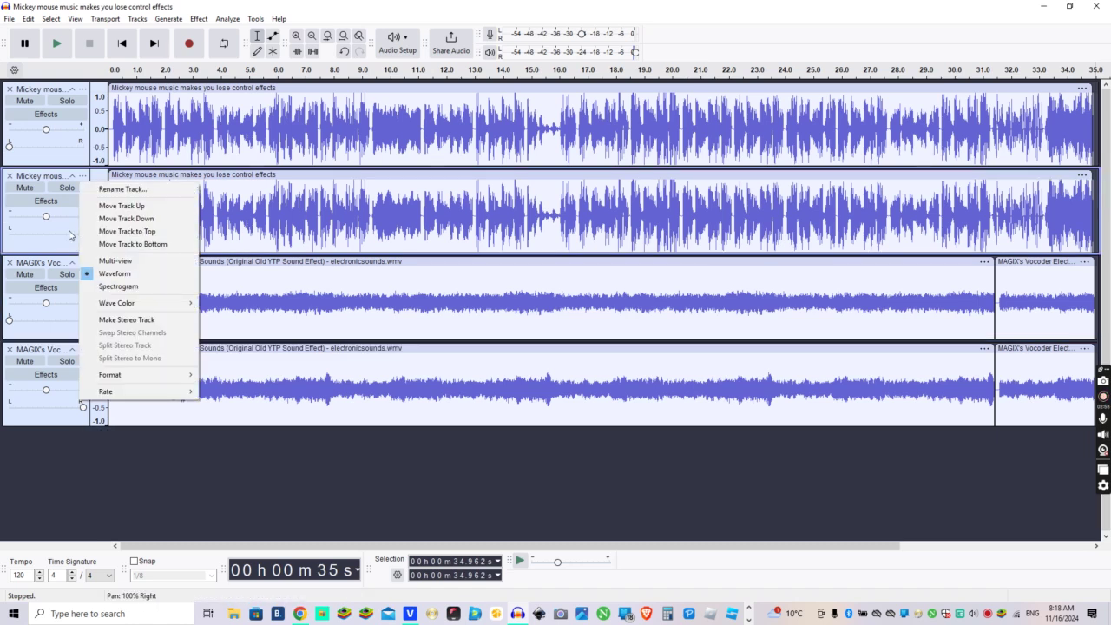
click(126, 320)
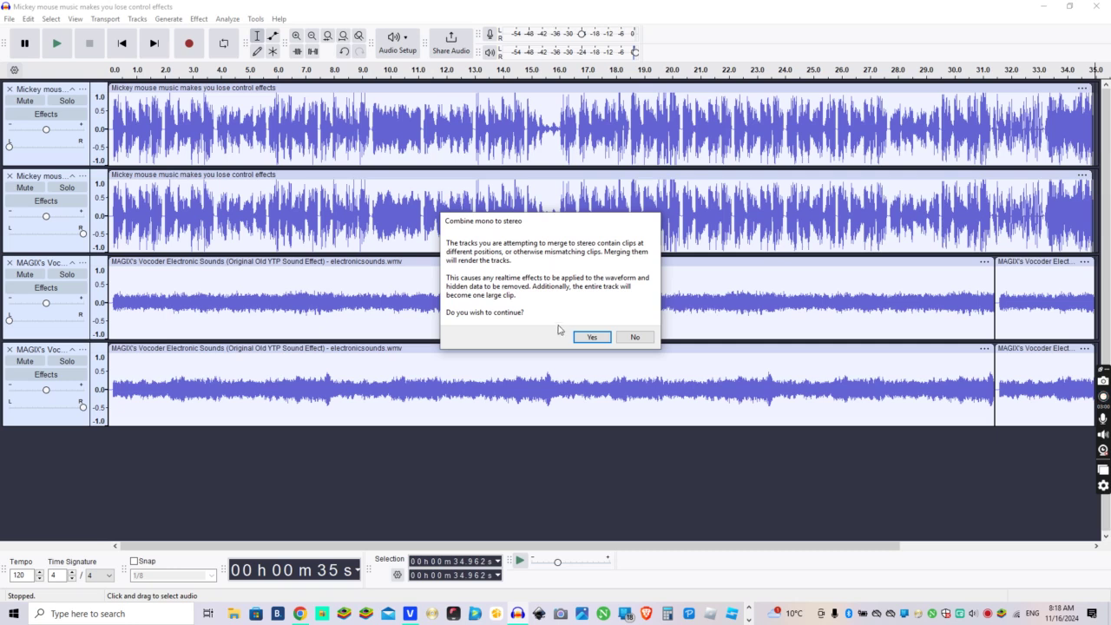
click(588, 337)
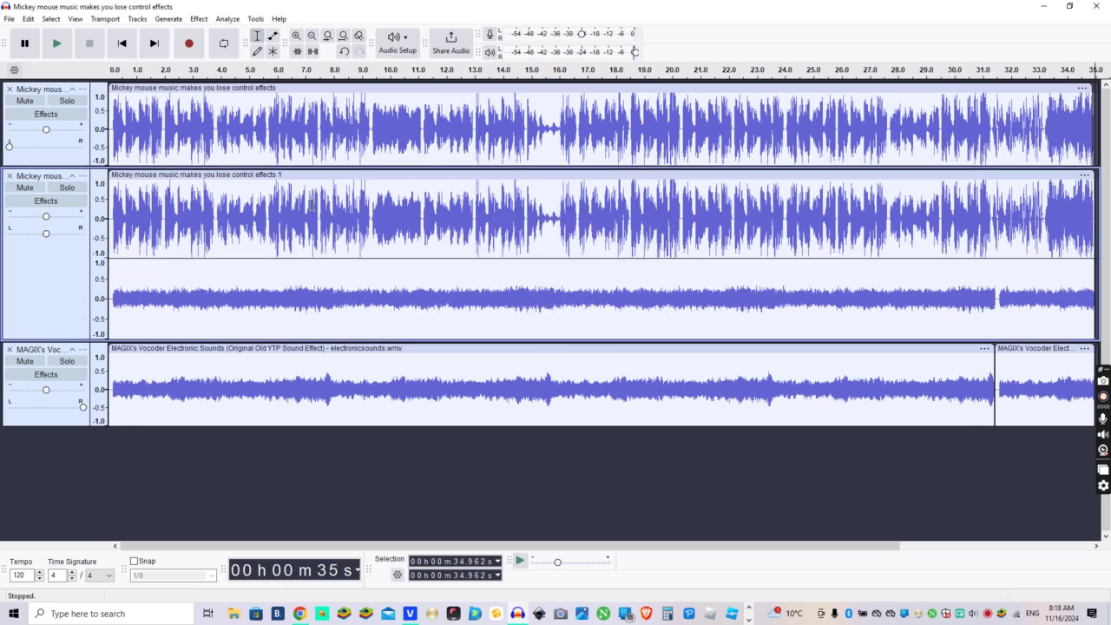
click(9, 88)
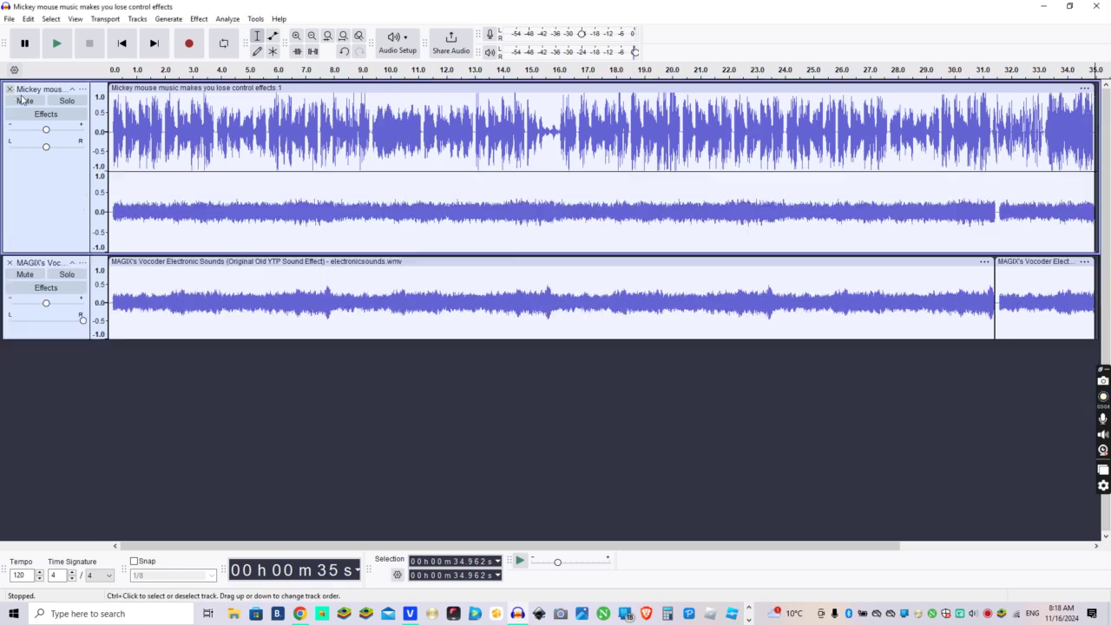
click(9, 262)
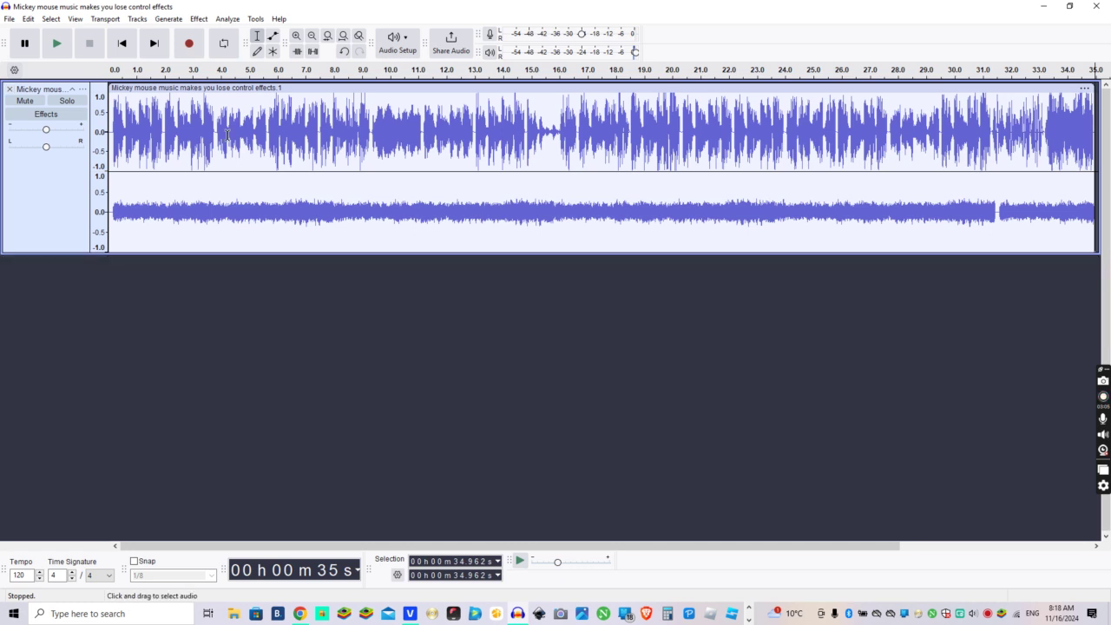
Select all audio and apply Distortion and Modulation > Vocoder to it.
click(198, 19)
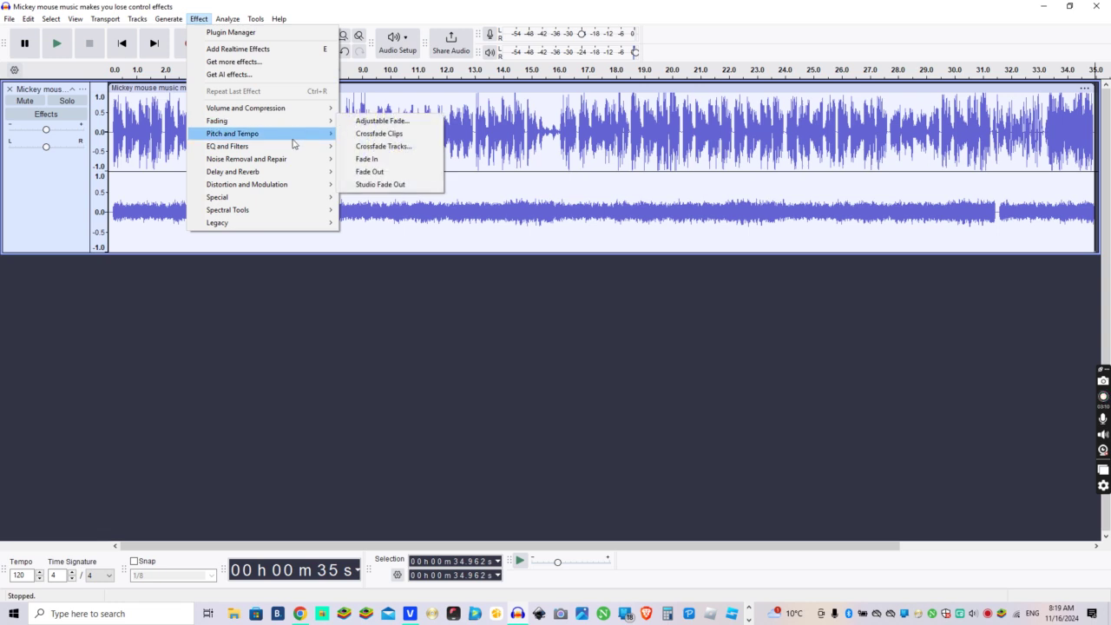
click(231, 321)
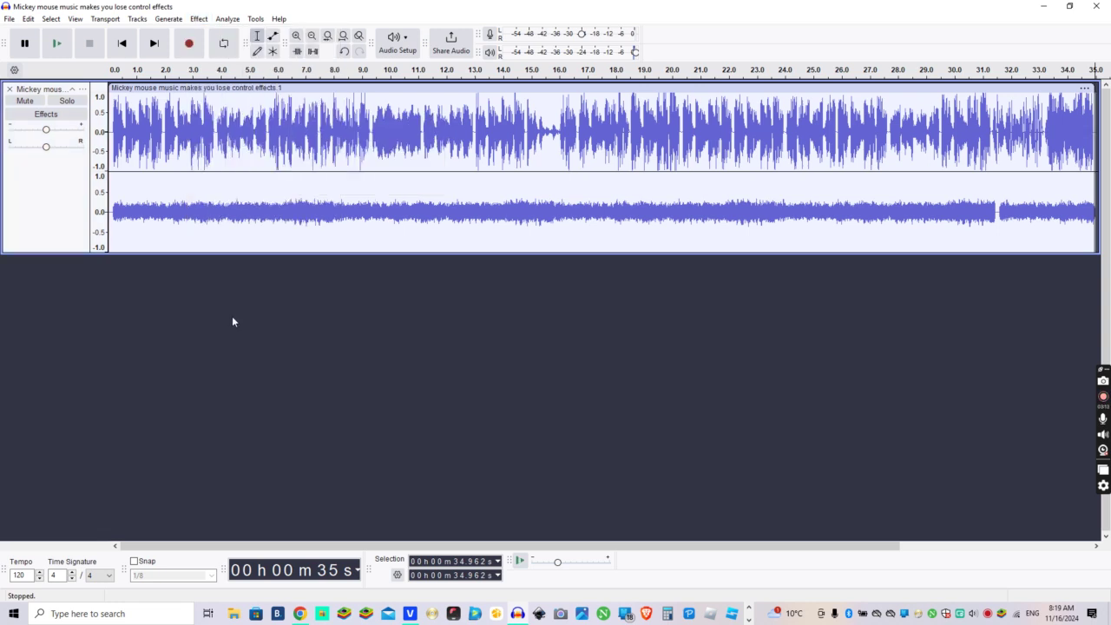
key(ctrl+a)
click(199, 19)
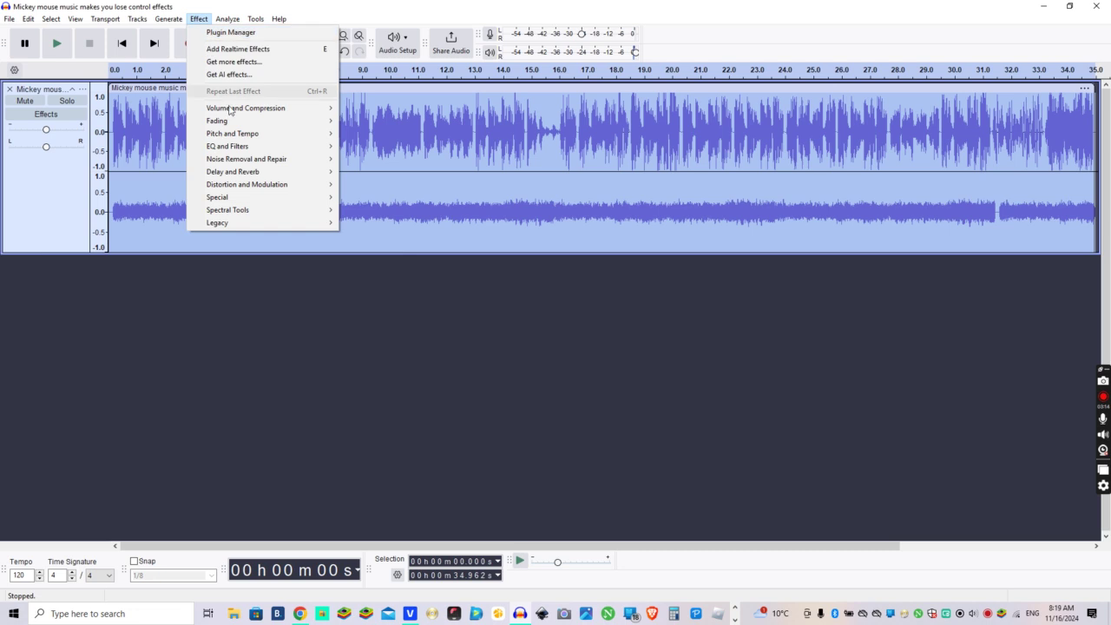
mouse_move(244, 137)
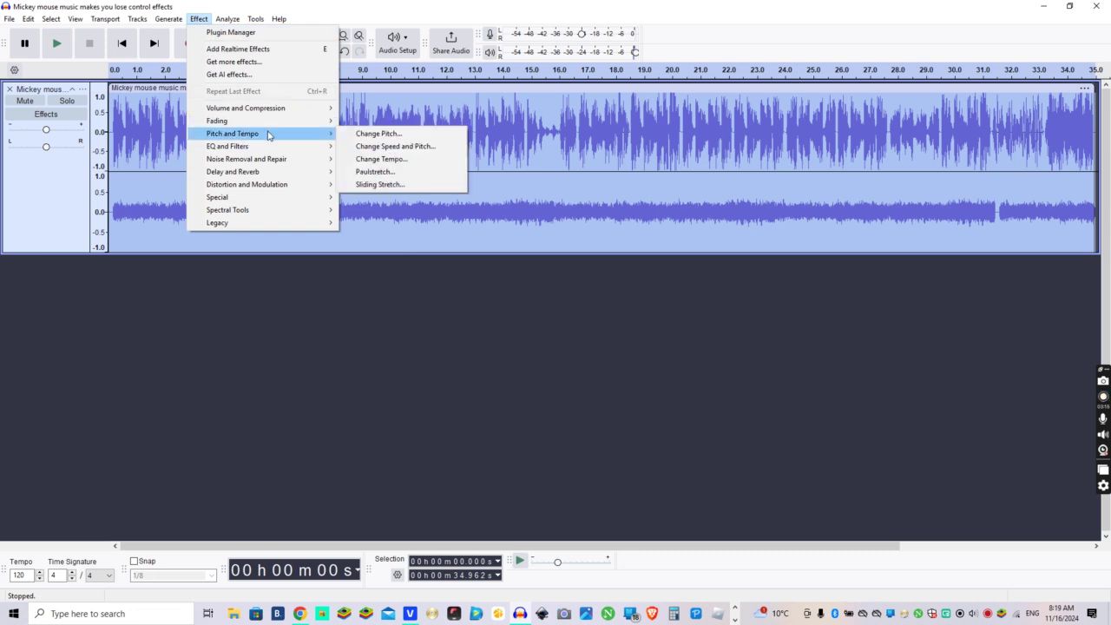
mouse_move(278, 177)
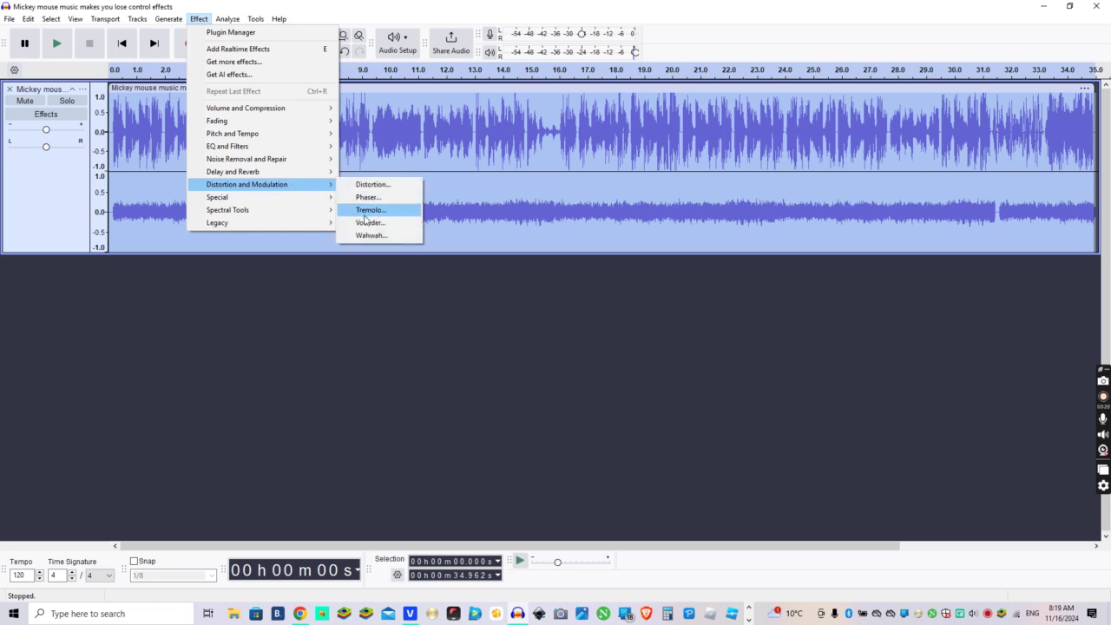
click(368, 223)
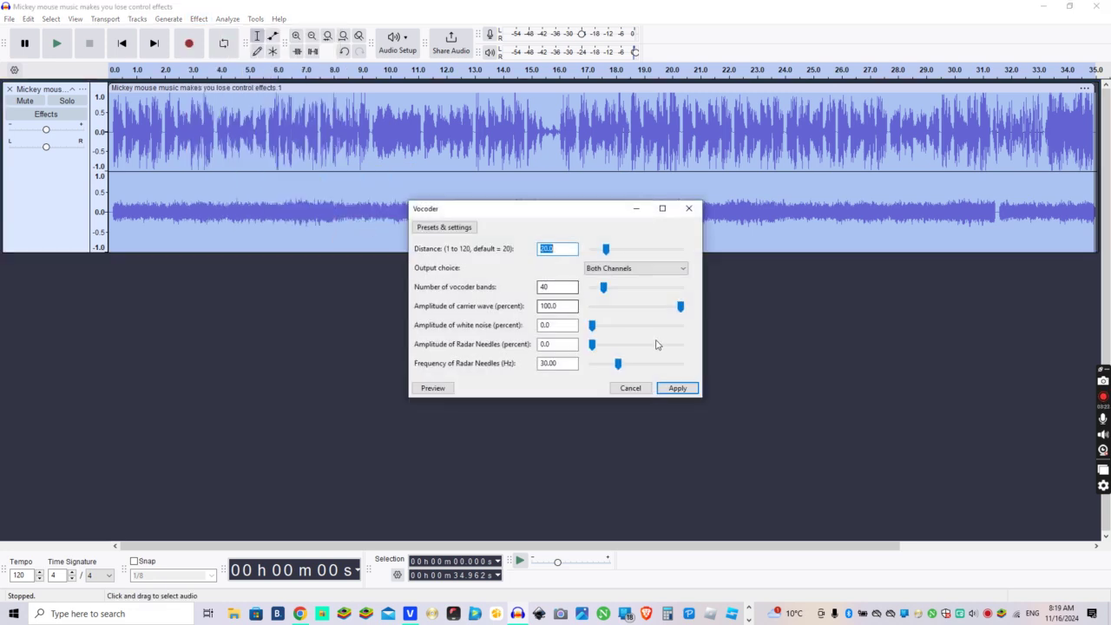
click(673, 388)
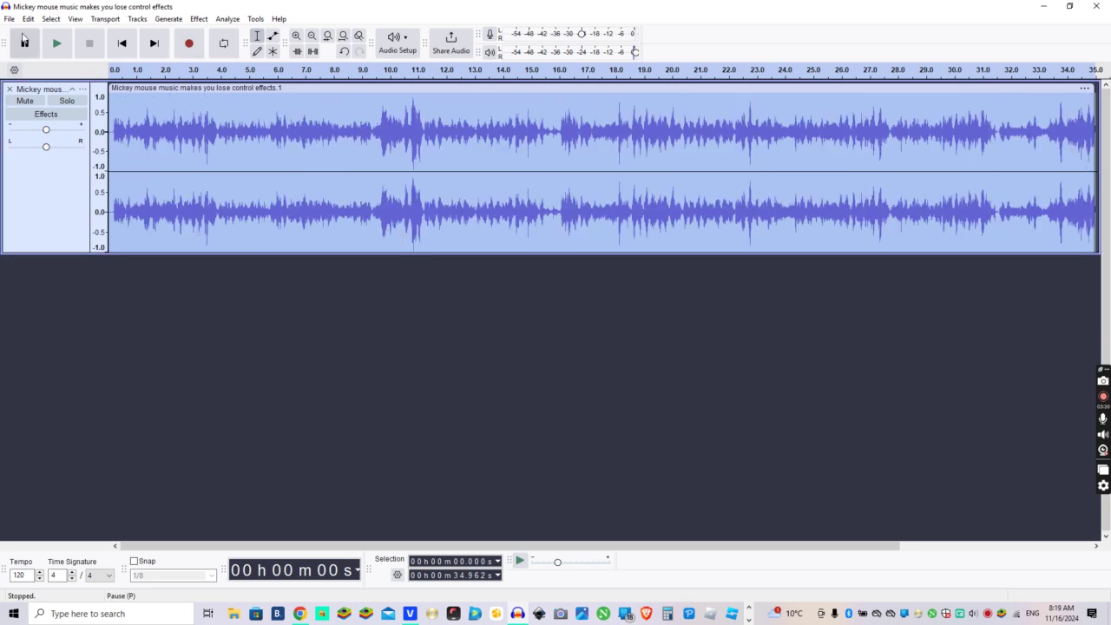
Play back the vocoded audio, stop it, and select the whole track.
click(47, 46)
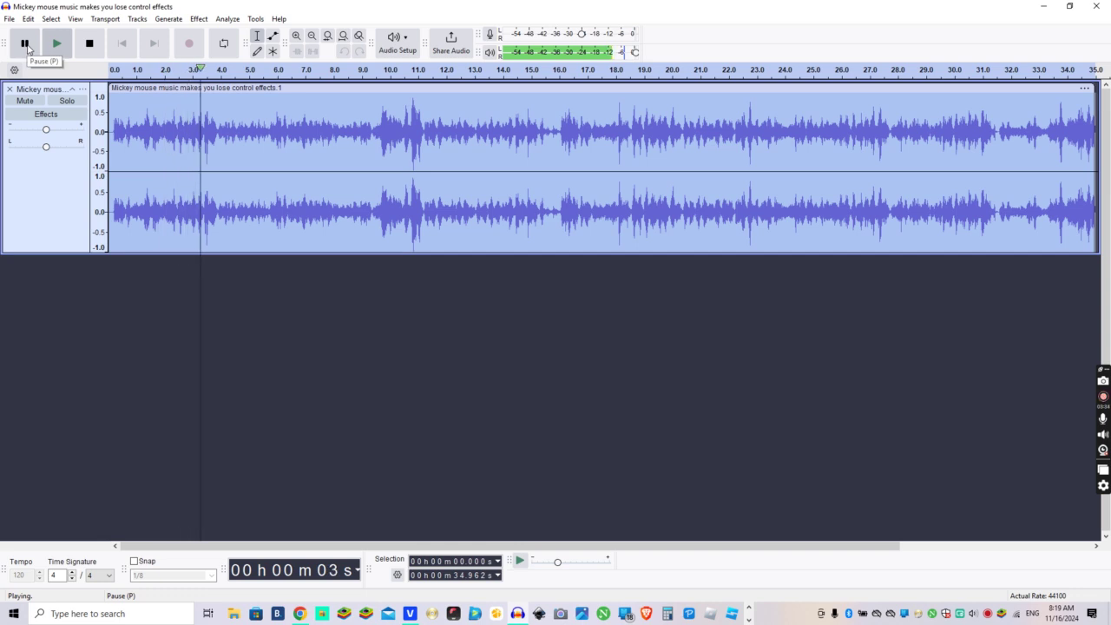
click(25, 43)
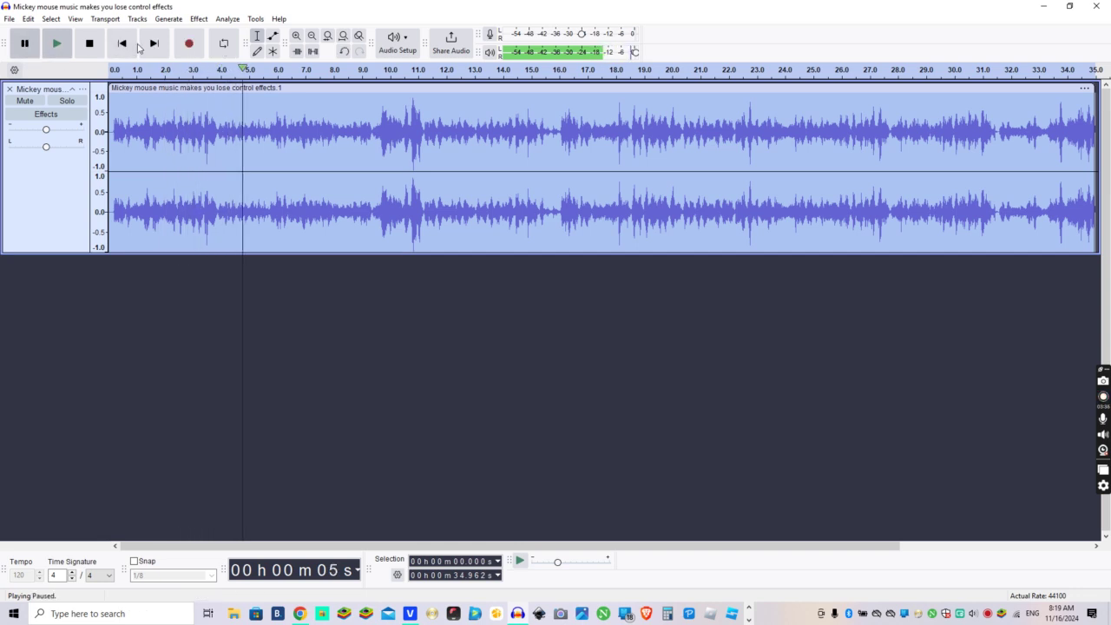
click(122, 44)
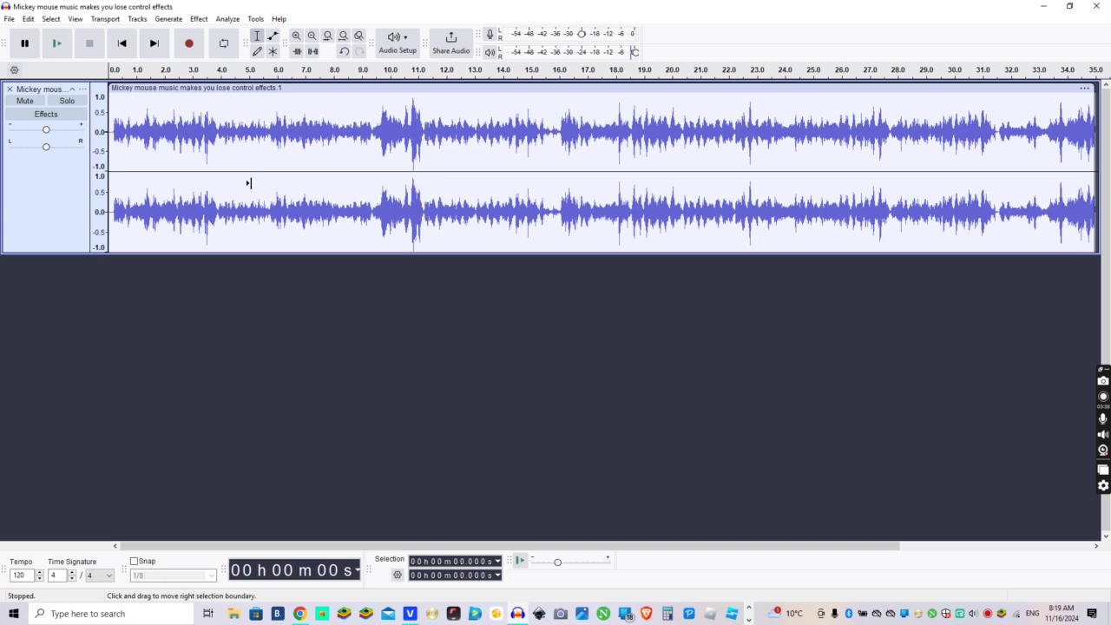
key(ctrl+a)
Export a WAV named with ' in electronic sounds' appended, then close Audacity without saving.
click(9, 18)
click(87, 130)
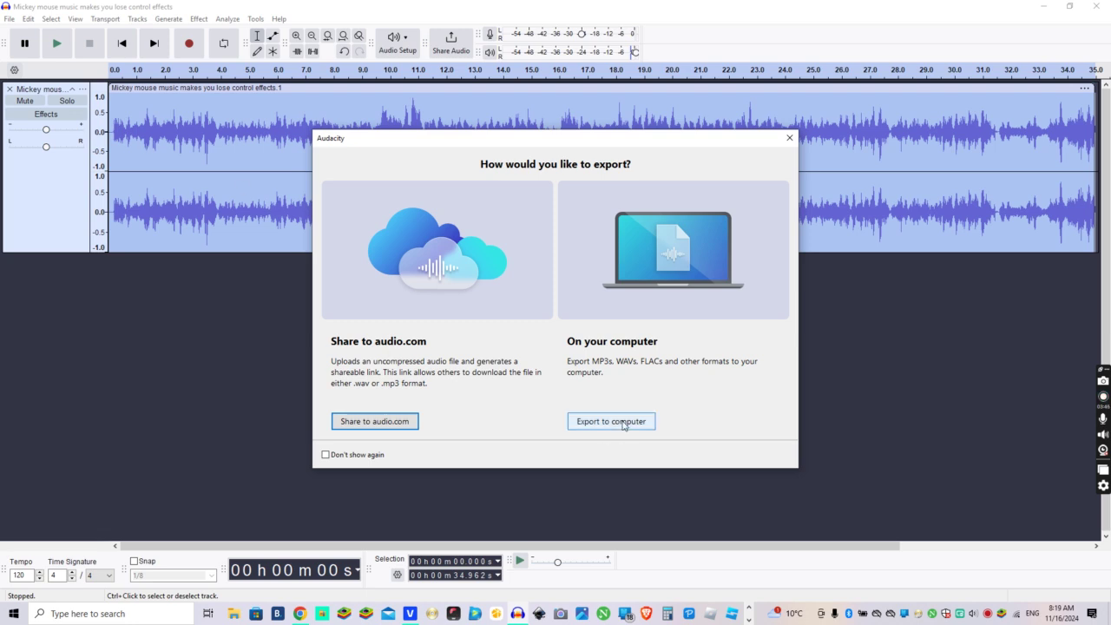
click(622, 423)
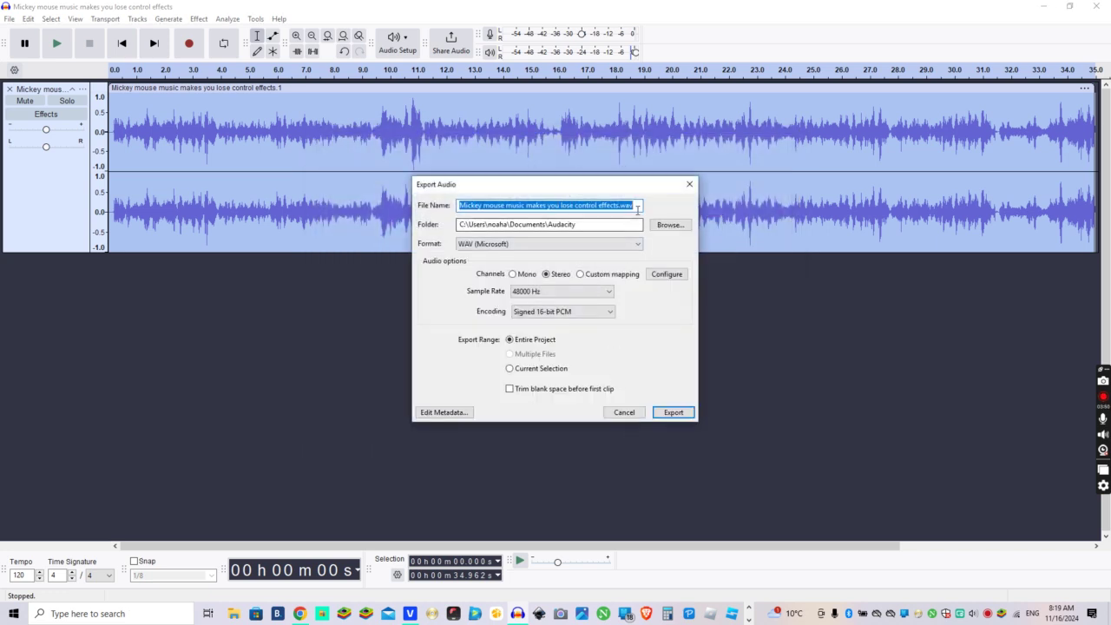
click(635, 206)
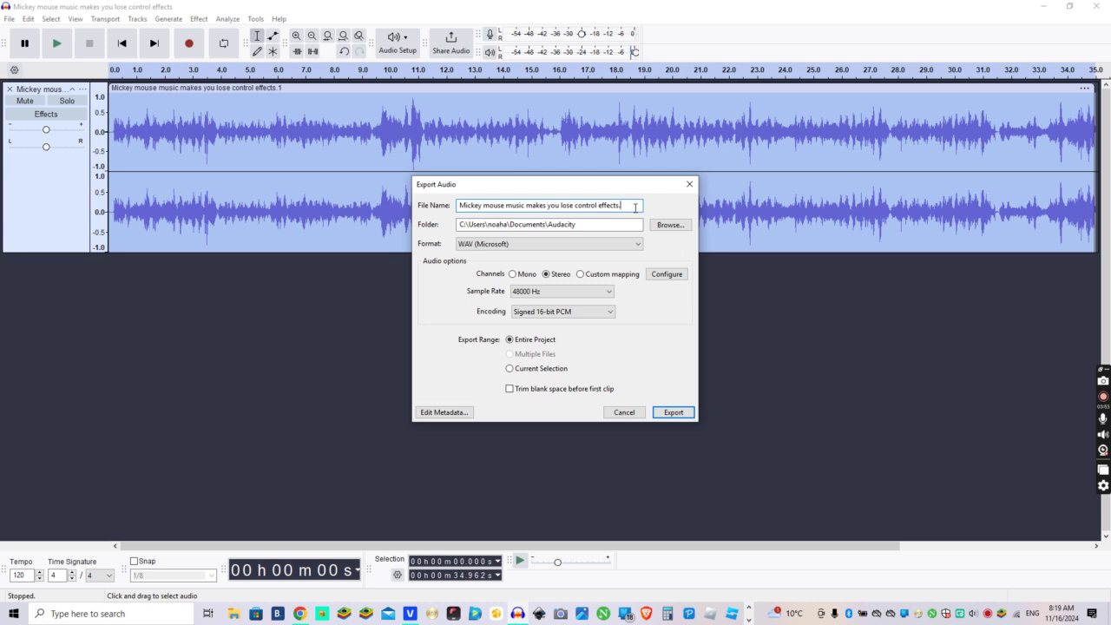
text(.)
key(BackSpace)
text(in electronic sounds)
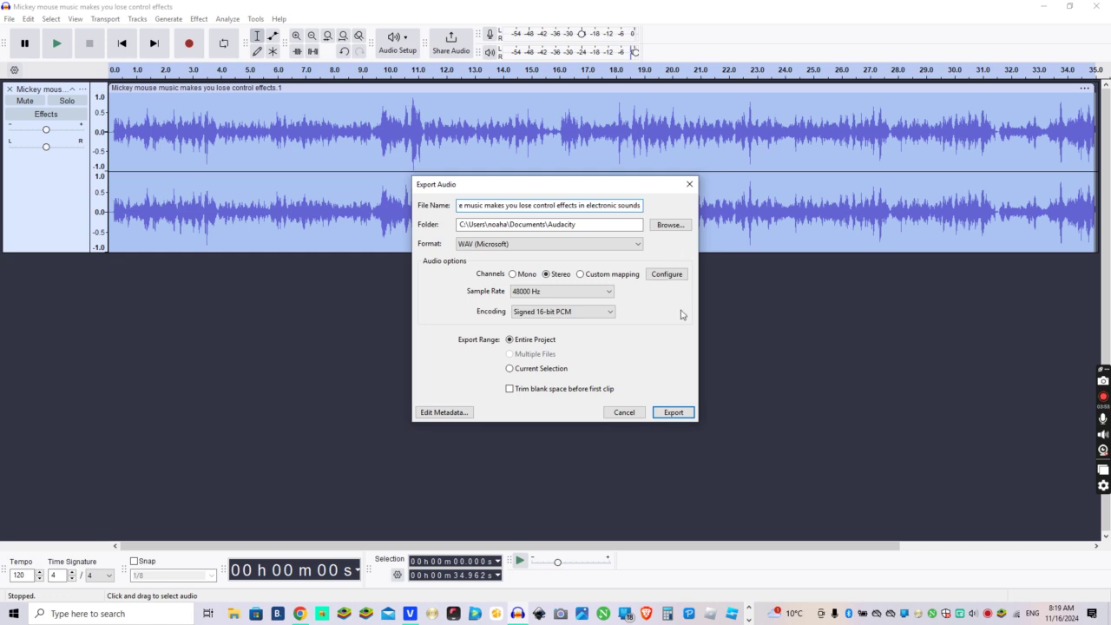
click(674, 413)
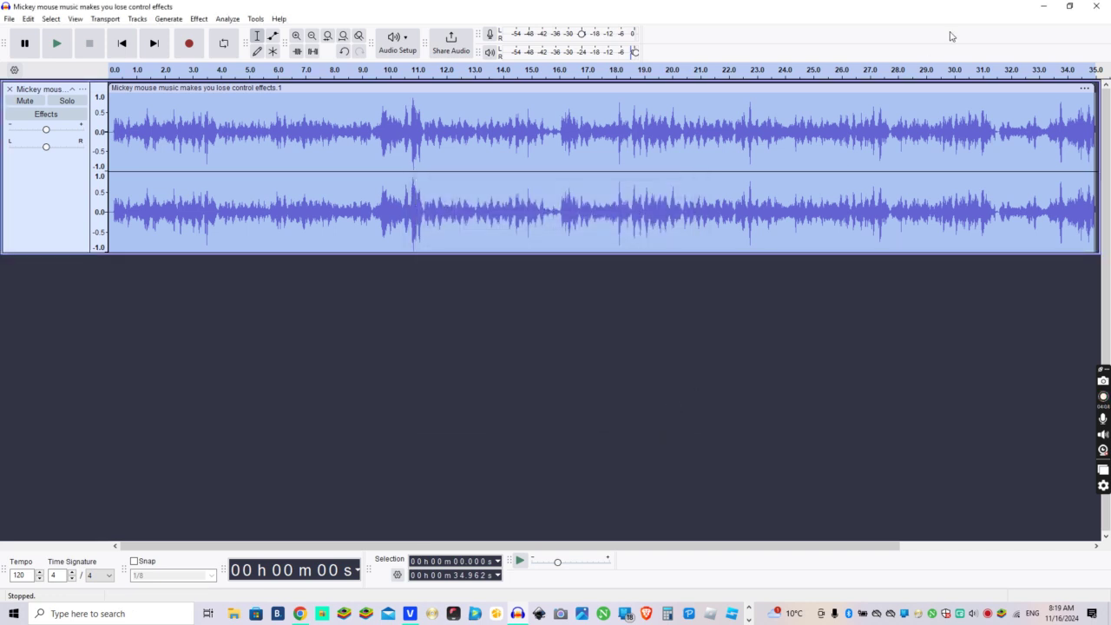
click(1092, 7)
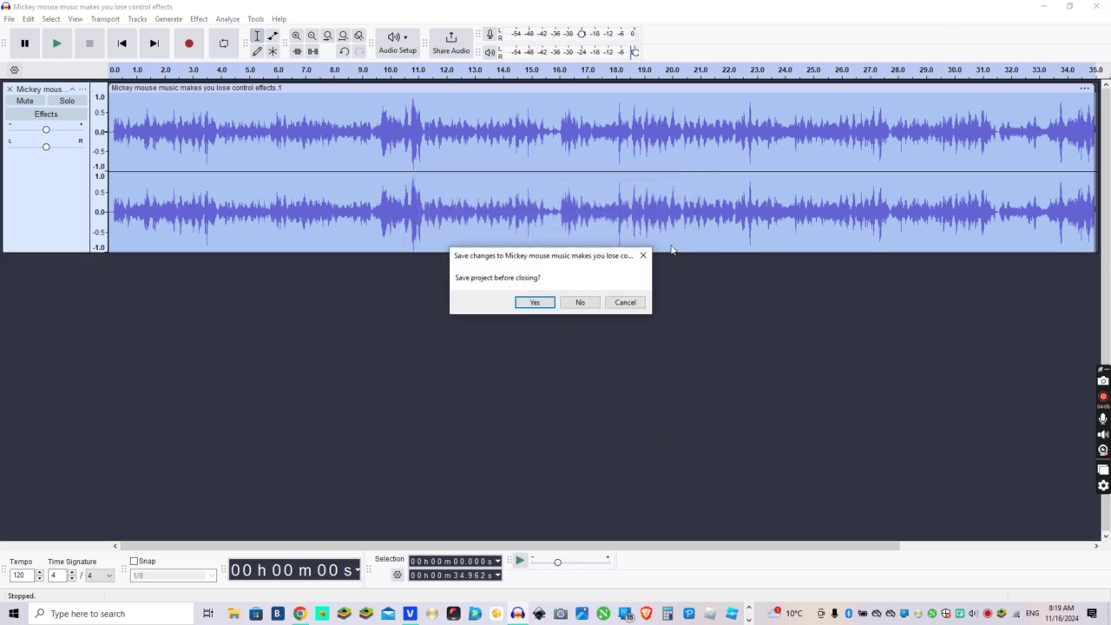
click(580, 302)
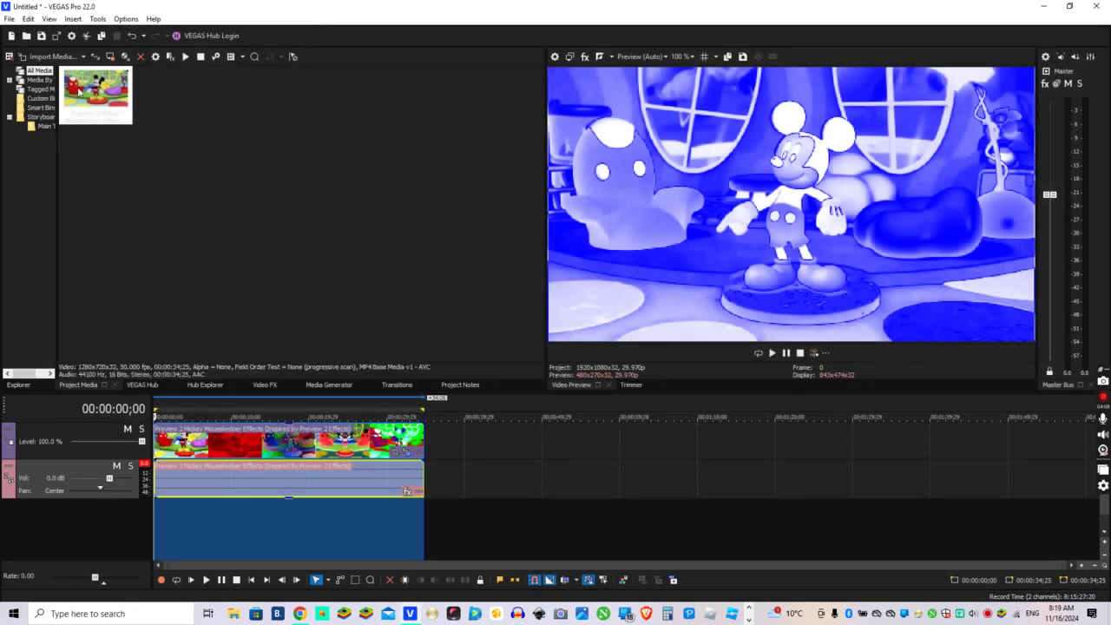
Import the 'in electronic sounds' WAV from Documents\Audacity onto a new audio track.
click(56, 58)
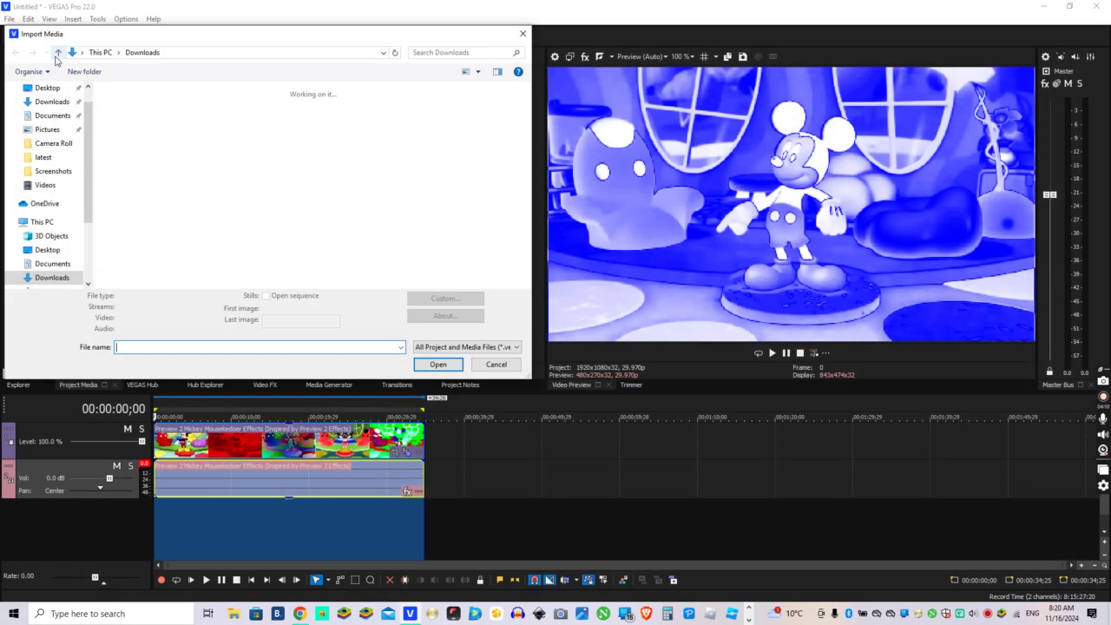
click(53, 115)
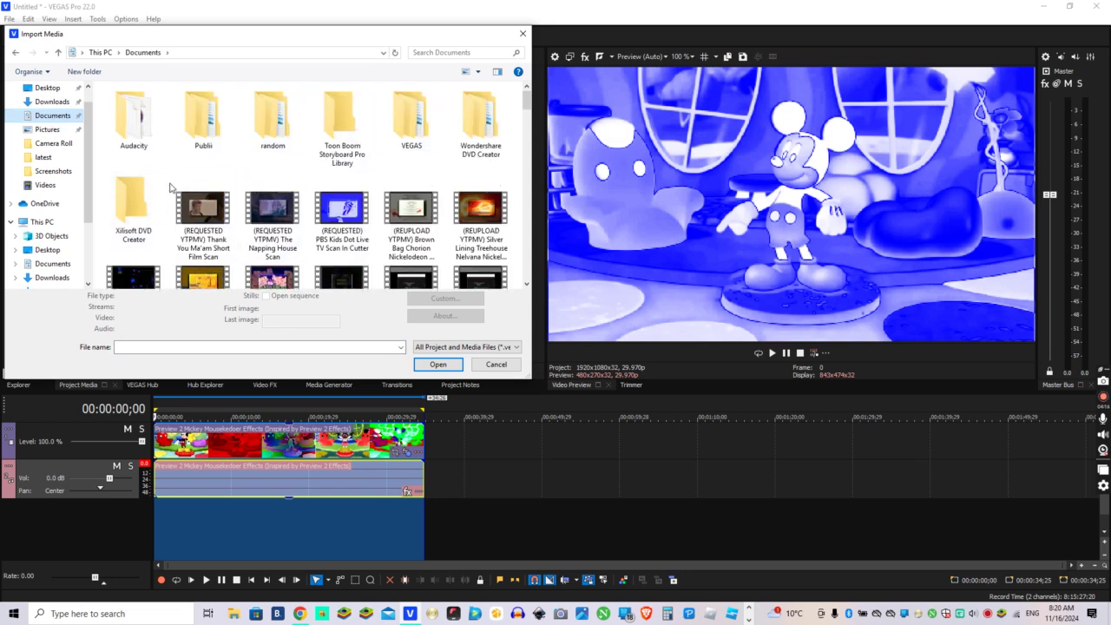
double_click(134, 121)
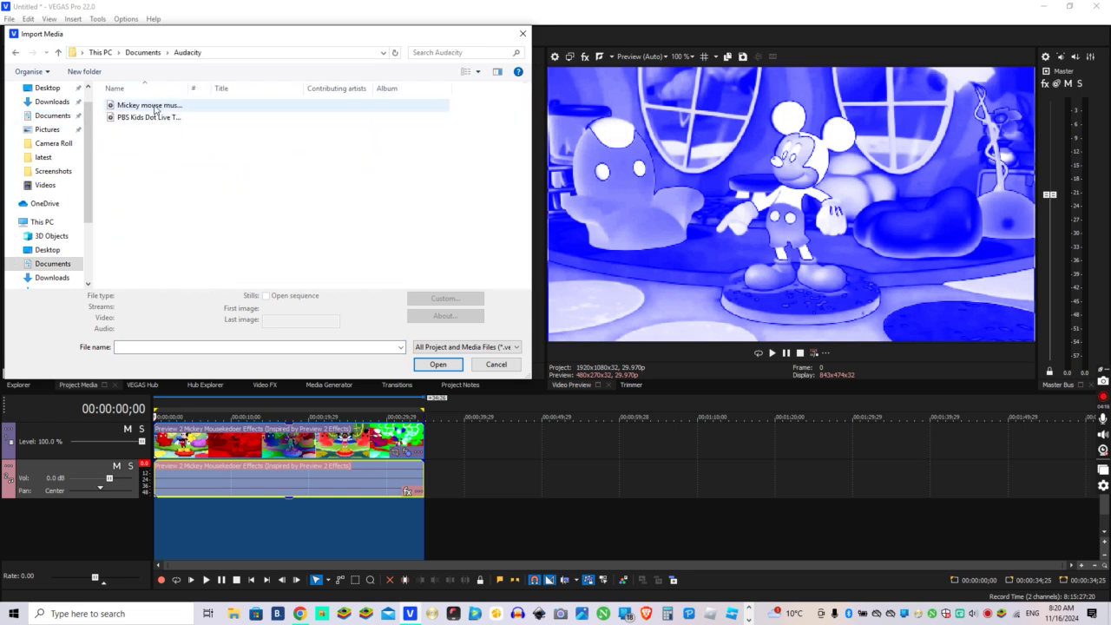
click(154, 106)
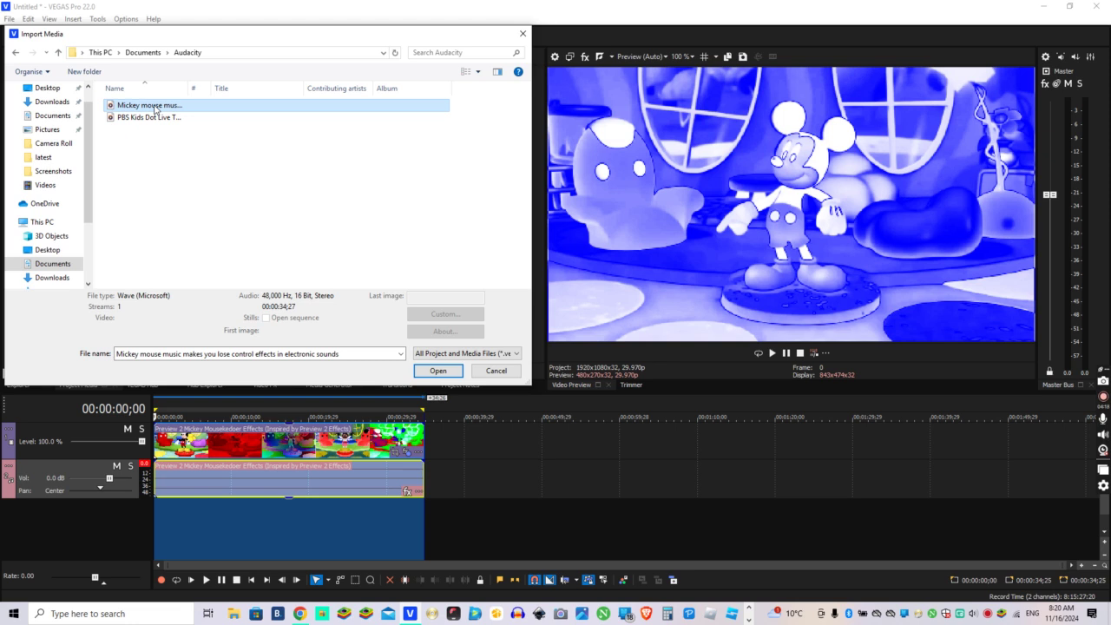
double_click(153, 106)
drag(108, 119, 146, 538)
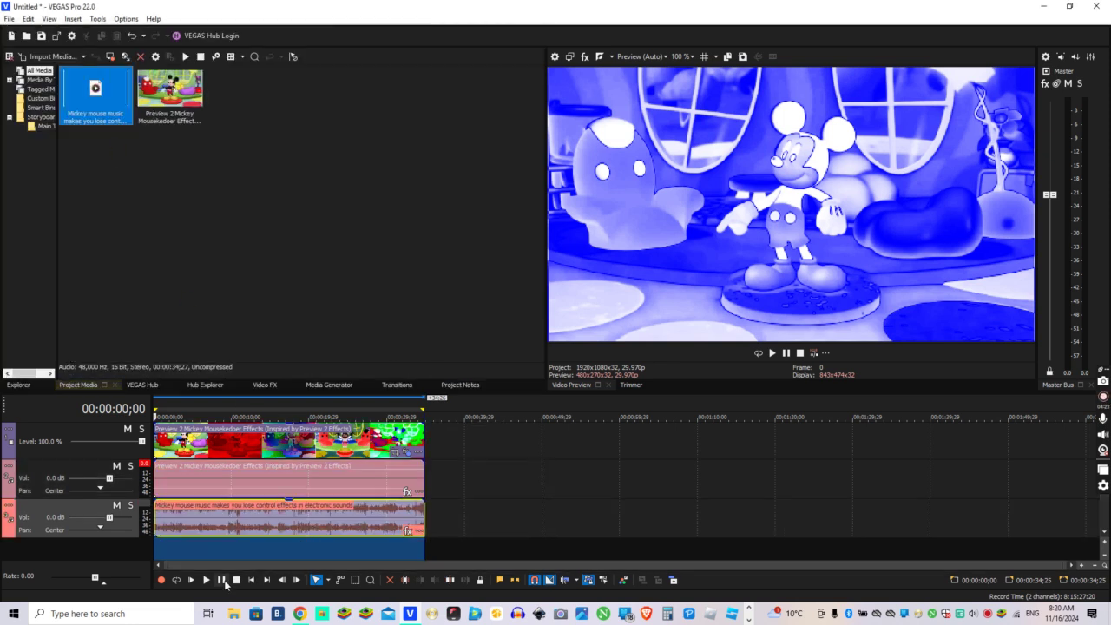
Preview the project with the new soundtrack, then return to the beginning.
click(222, 581)
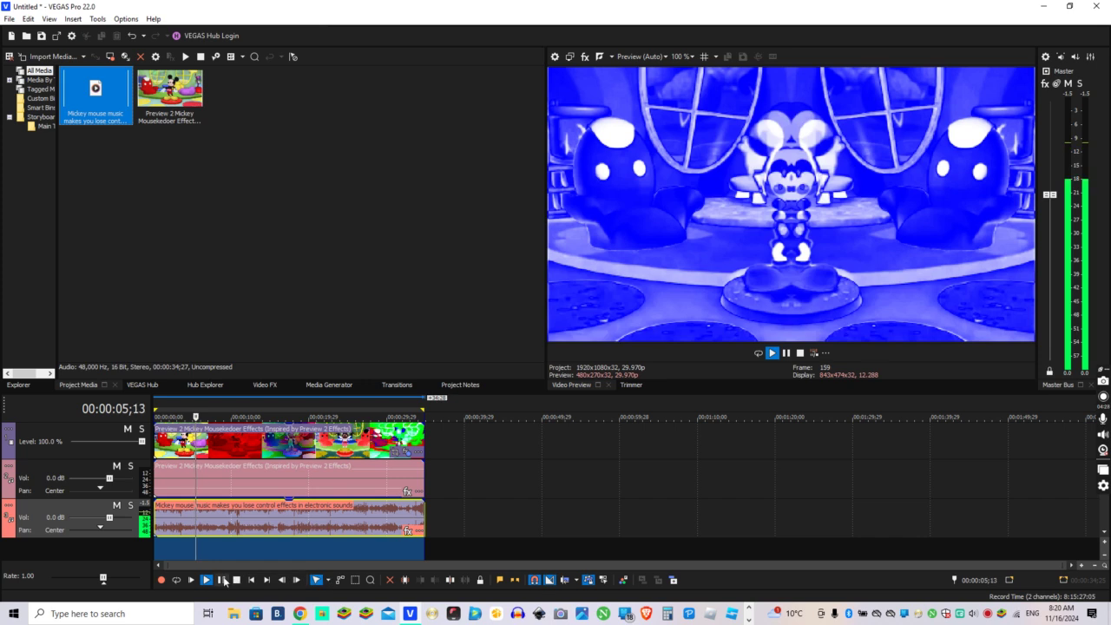
click(222, 581)
click(421, 543)
key(Home)
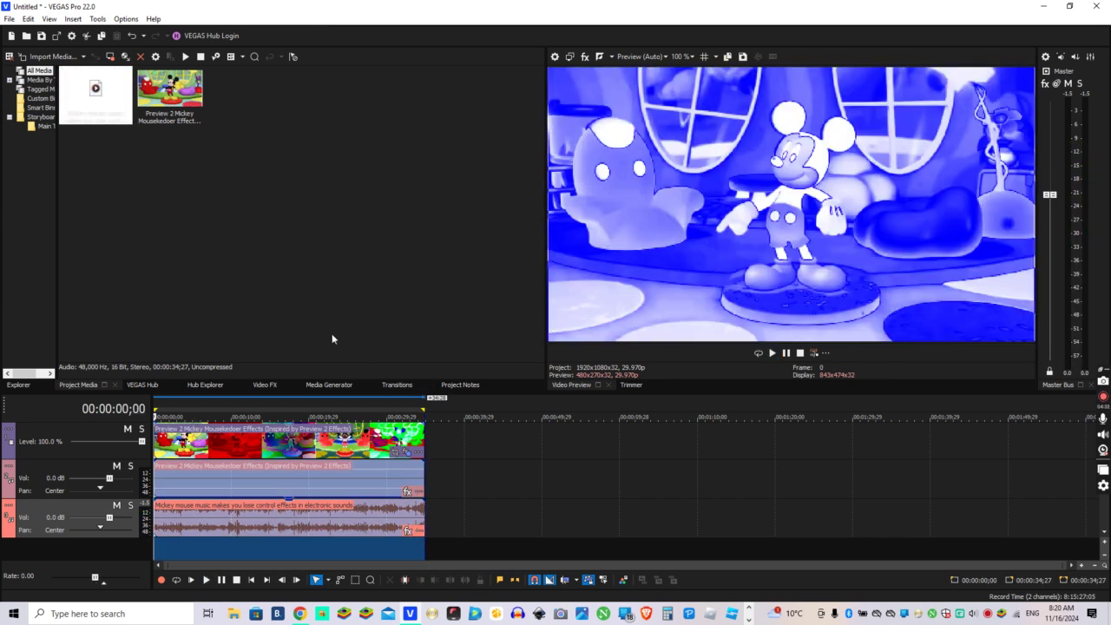
click(9, 18)
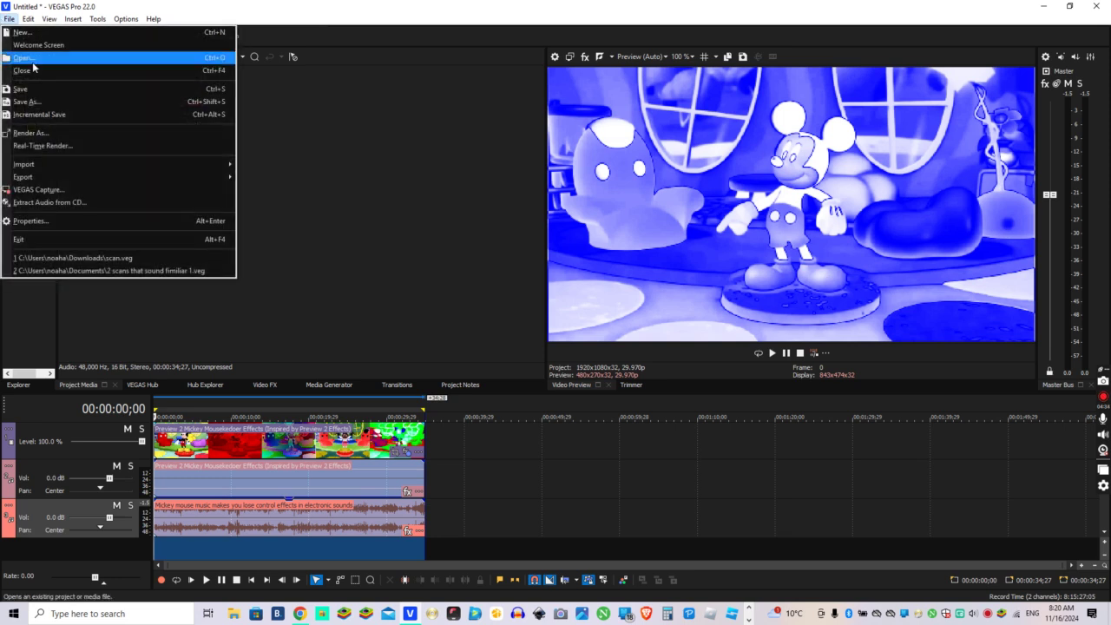
Set a MAGIX AVC/AAC MP4 Internet HD 720p 25 fps render named 'Preview 2 Mickey Mouse Mousekedoer Effects In Electronic Sounds'.
click(39, 132)
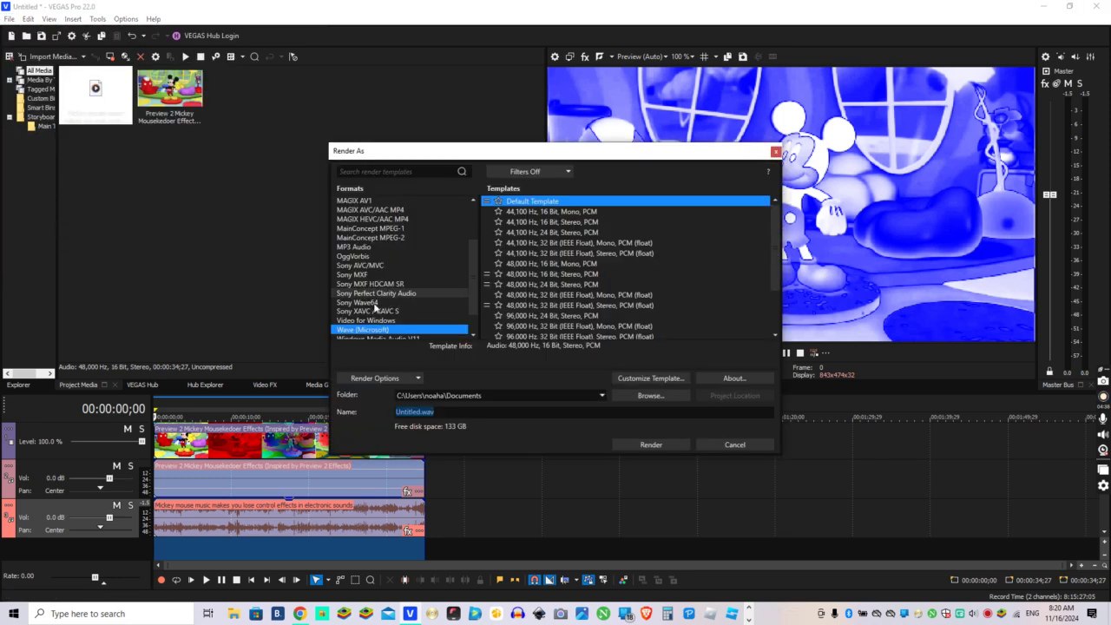
click(419, 210)
drag(780, 232, 716, 314)
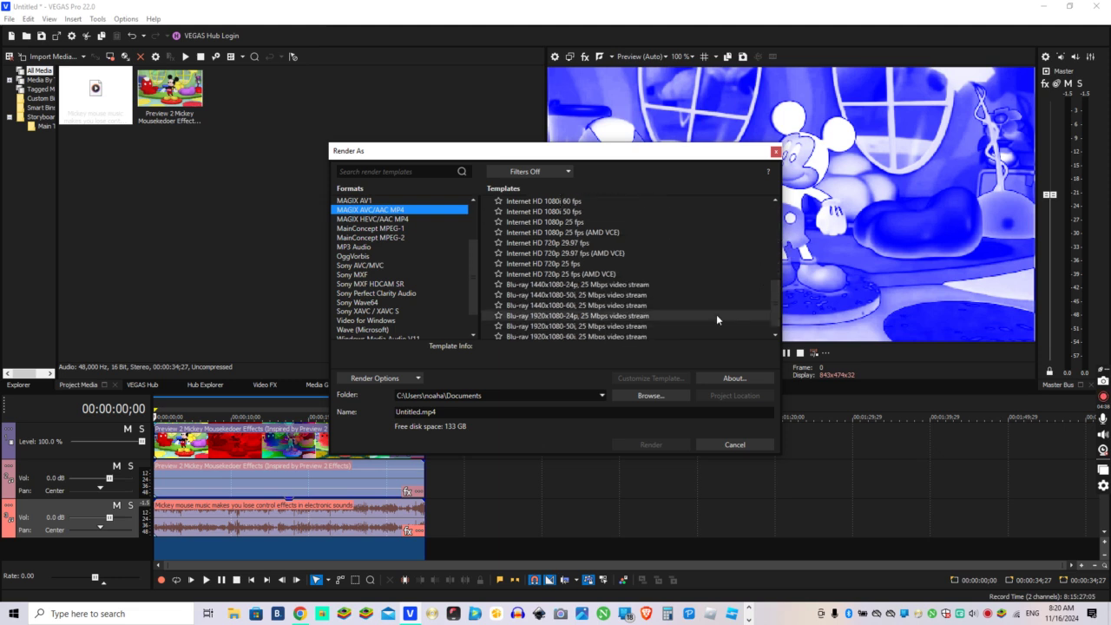
click(640, 264)
drag(507, 411, 397, 422)
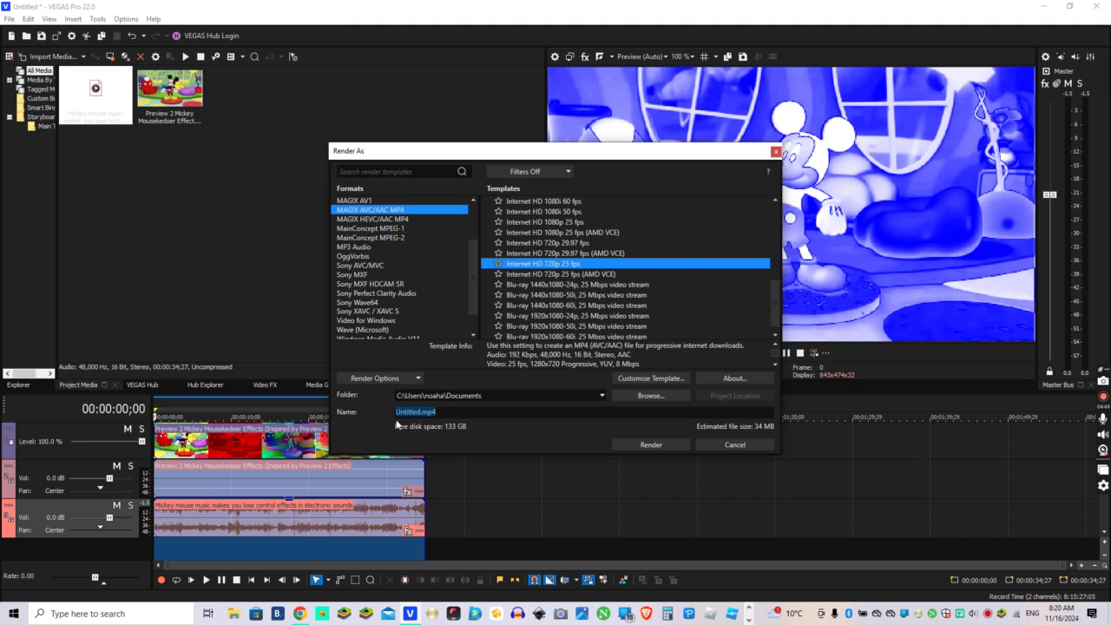
key(BackSpace)
text(Preview 2 Mickey Mouse Mousekedoer Effects)
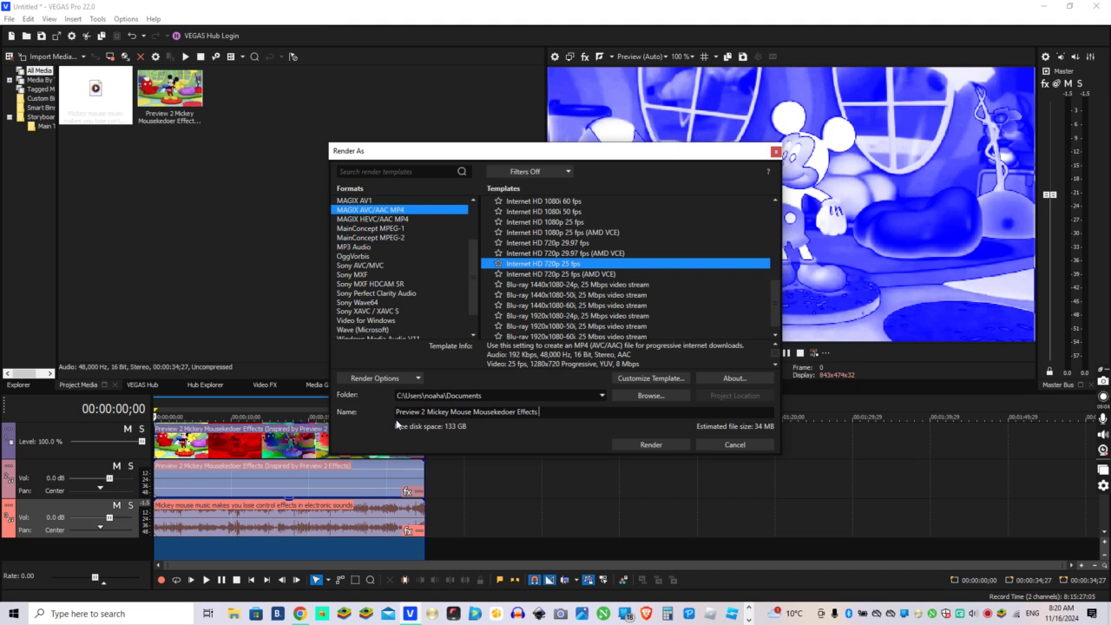
text( In Electronic Sounds)
Render the project to 'Preview 2 Mickey Mouse Mousekedoer Effects In Electronic Sounds.mp4' in Documents, then raise the speaker volume.
click(637, 442)
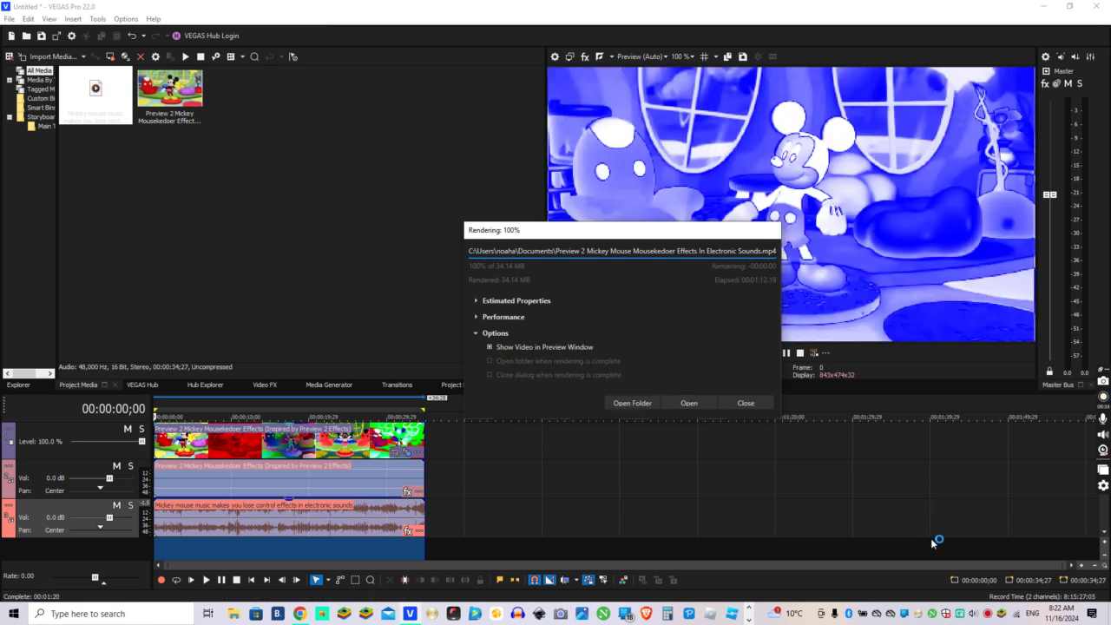
key(XF86AudioRaiseVolume)
key(XF86AudioRaiseVolume)
key(XF86AudioRaiseVolume)
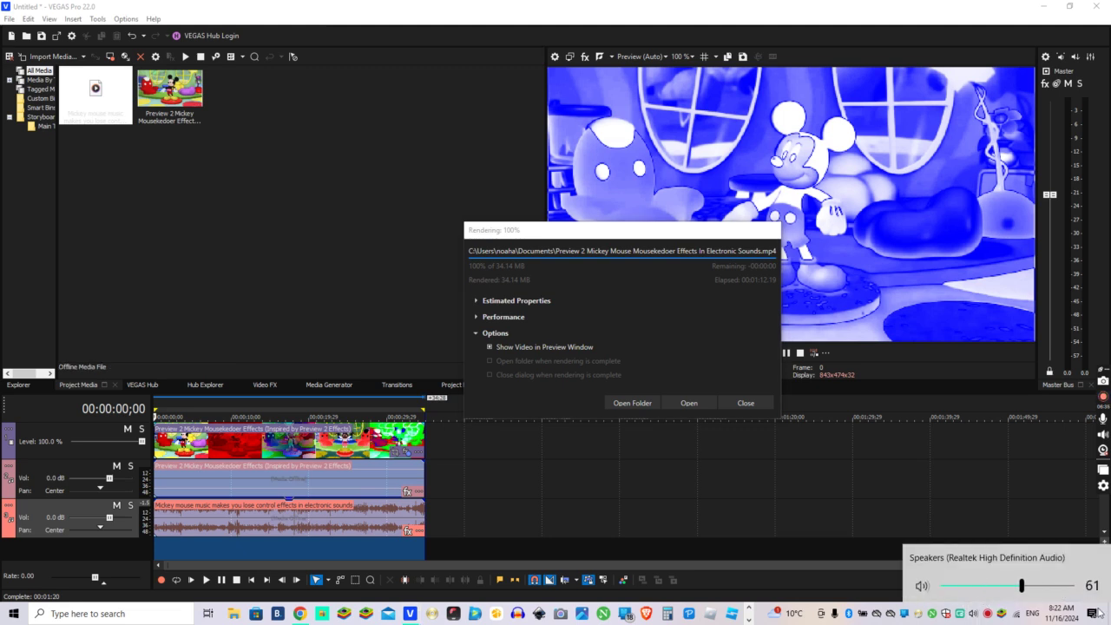
Play the rendered 35-second blue Mickey MP4 in Media Player, lower the volume, then close the player.
click(703, 403)
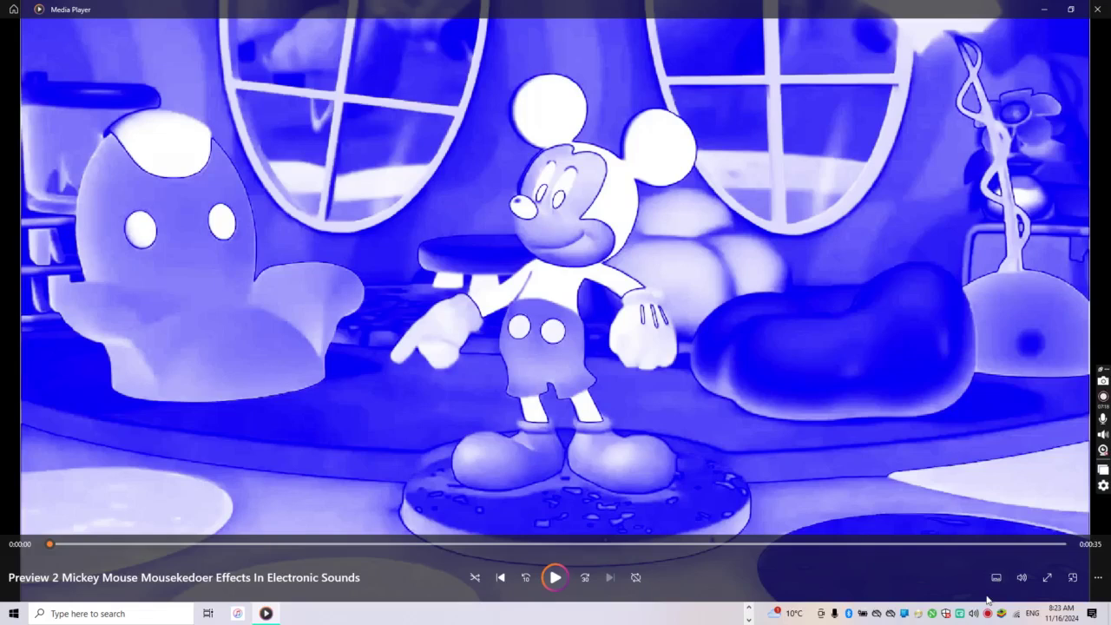
click(977, 614)
click(972, 585)
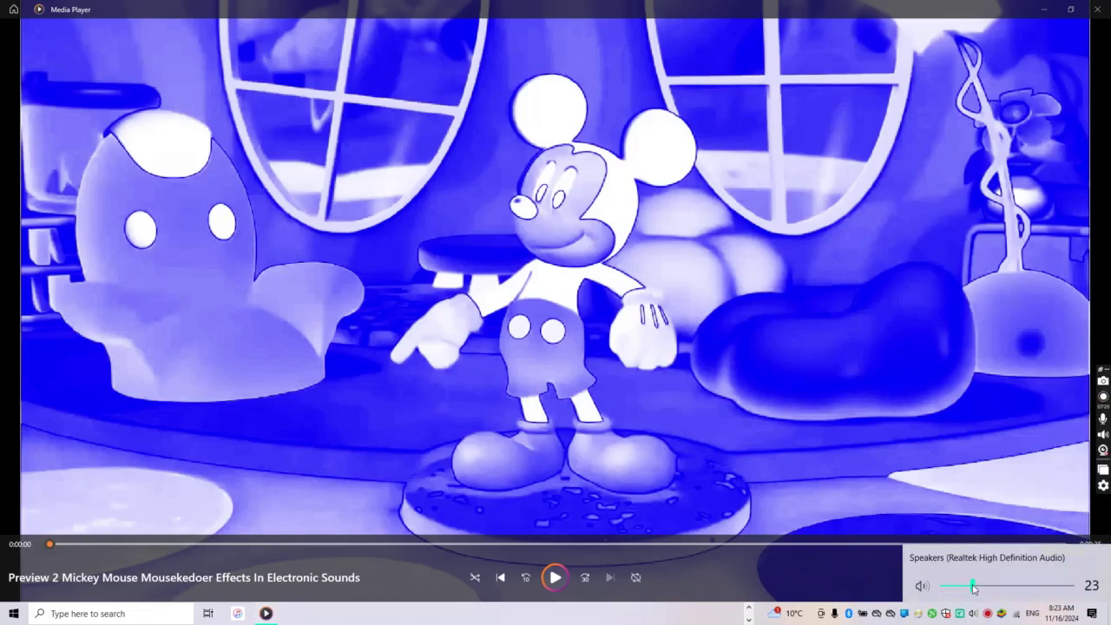
click(1098, 8)
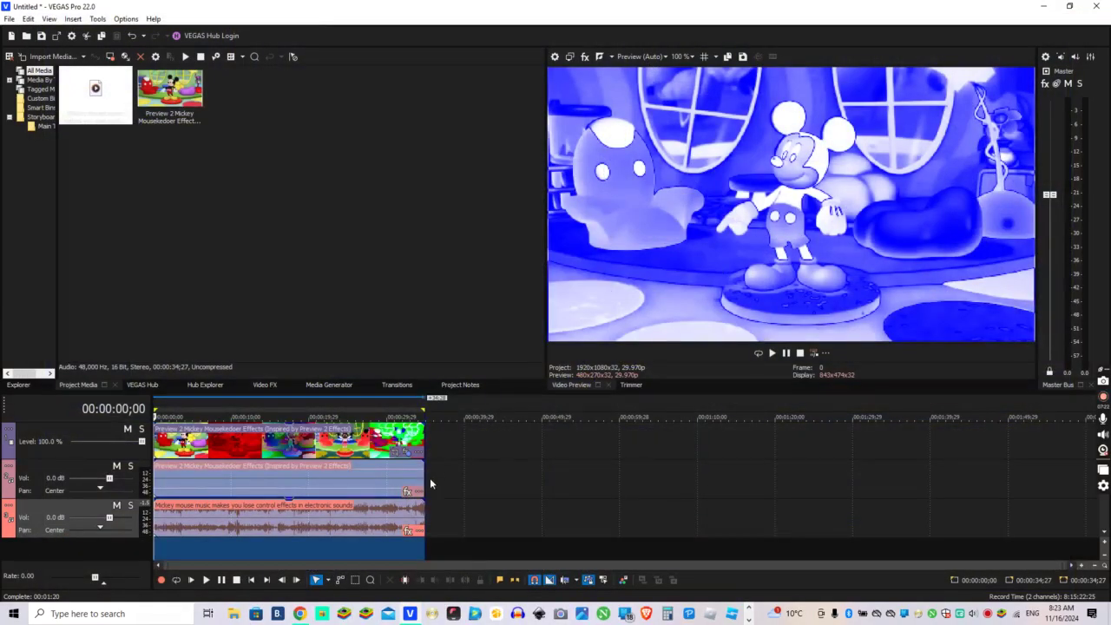
In YouTube Studio, upload the rendered Preview 2 Mickey MP4 picked from Quick access.
click(299, 613)
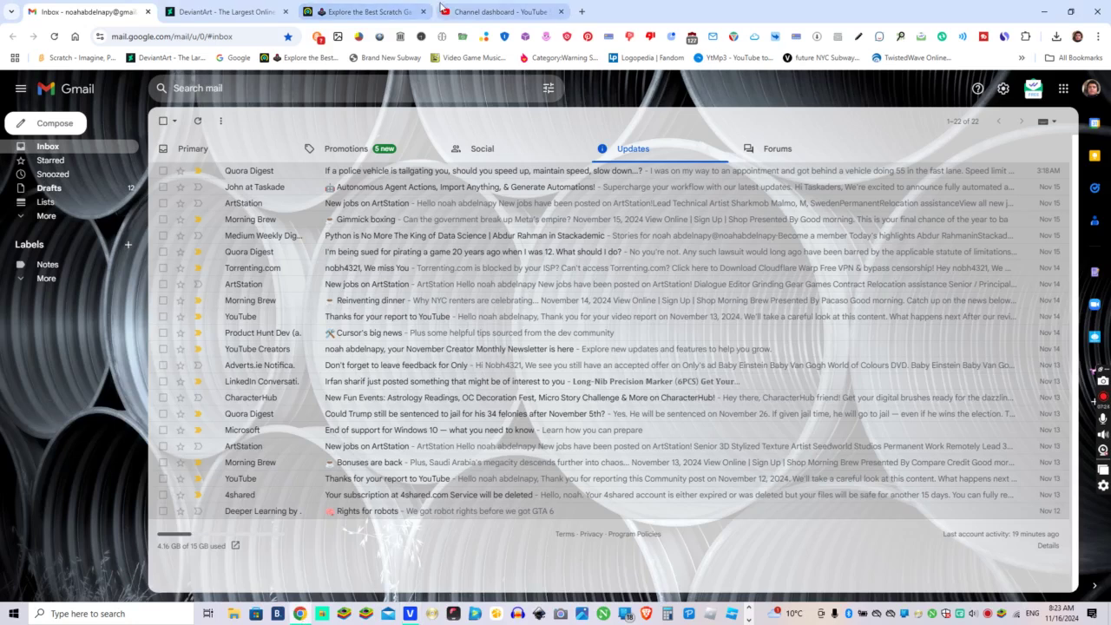
click(499, 11)
click(1033, 88)
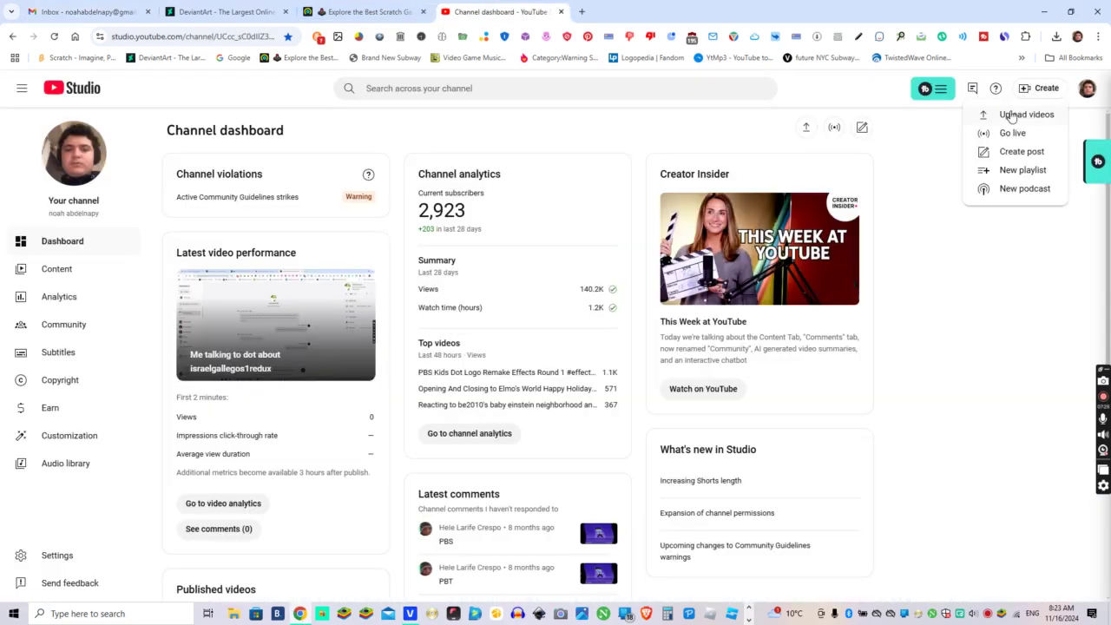
click(1011, 116)
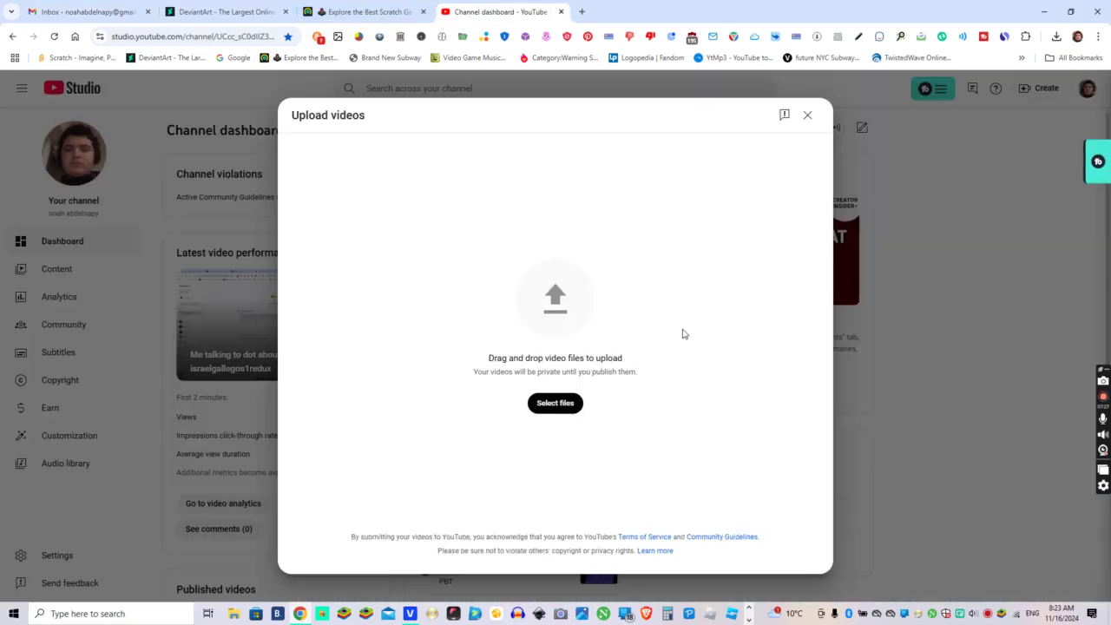
click(556, 403)
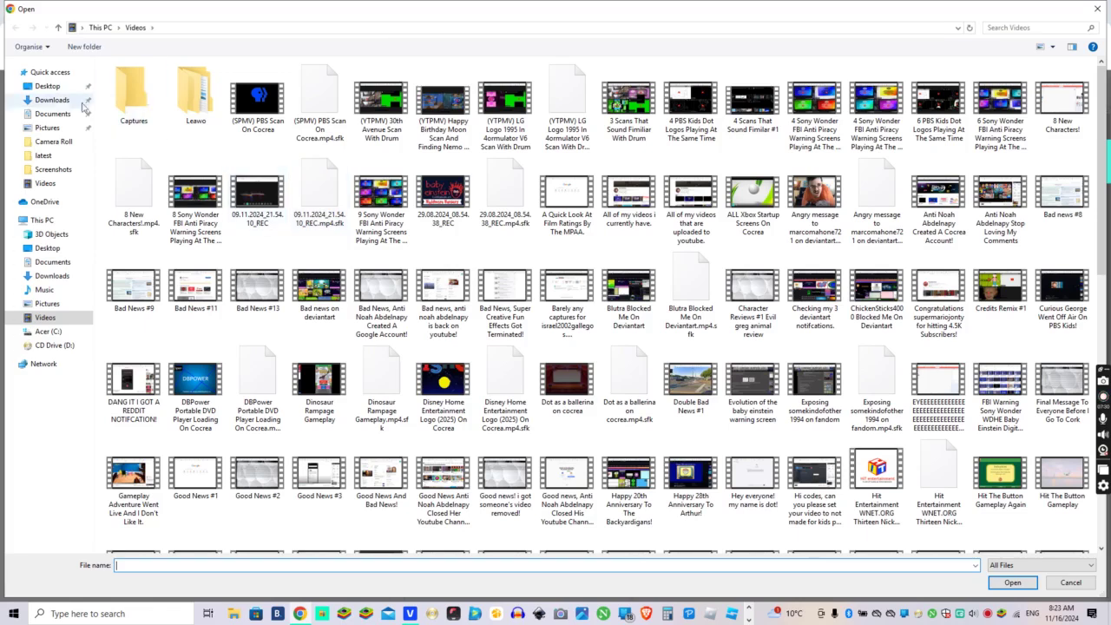
click(54, 74)
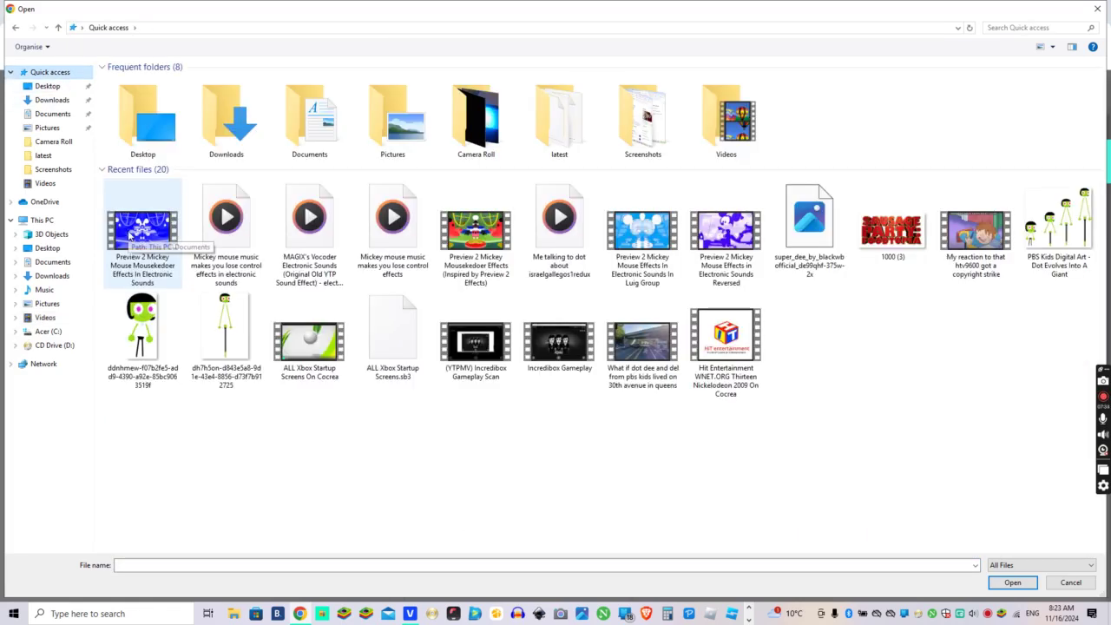
double_click(128, 233)
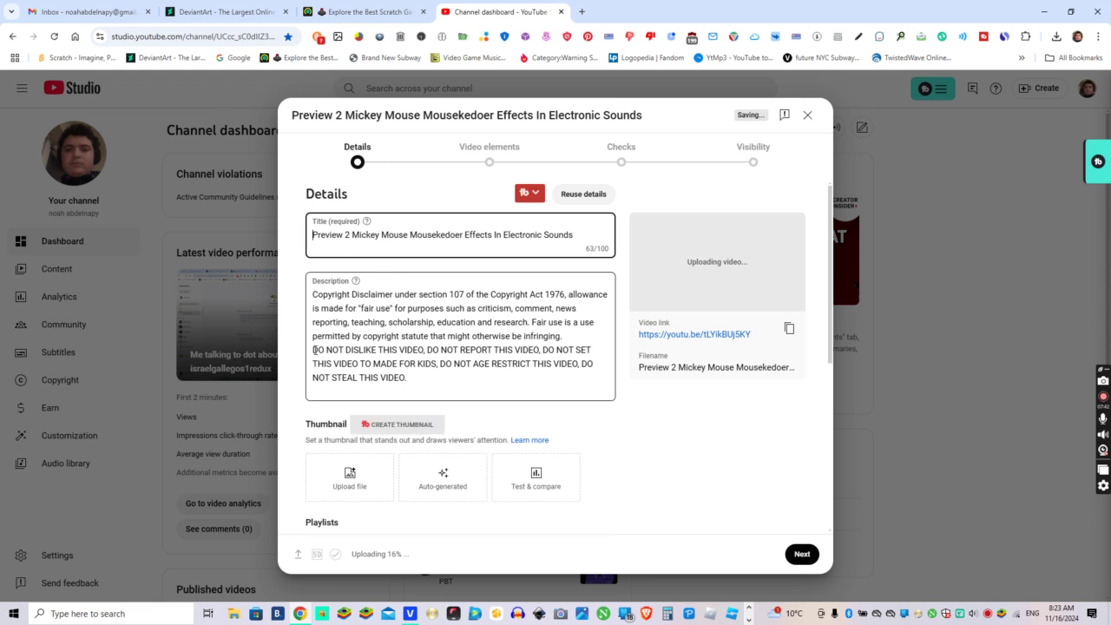
Replace the description's disclaimer with a credit line naming the video's original creator, keeping the warning below it.
triple_click(314, 337)
text(Credit )
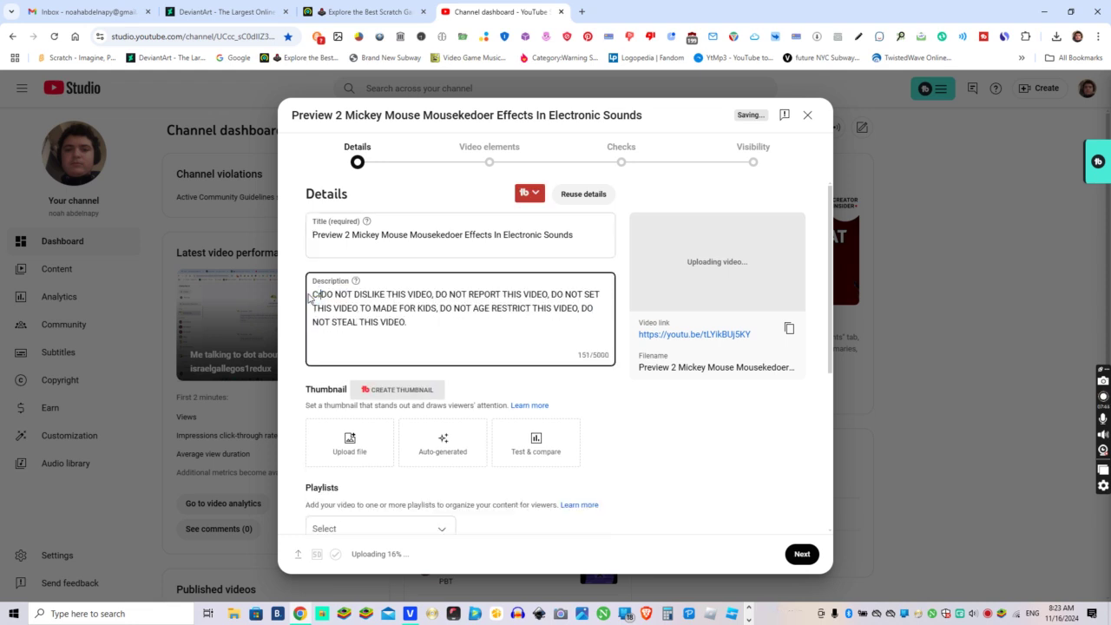
text(to s)
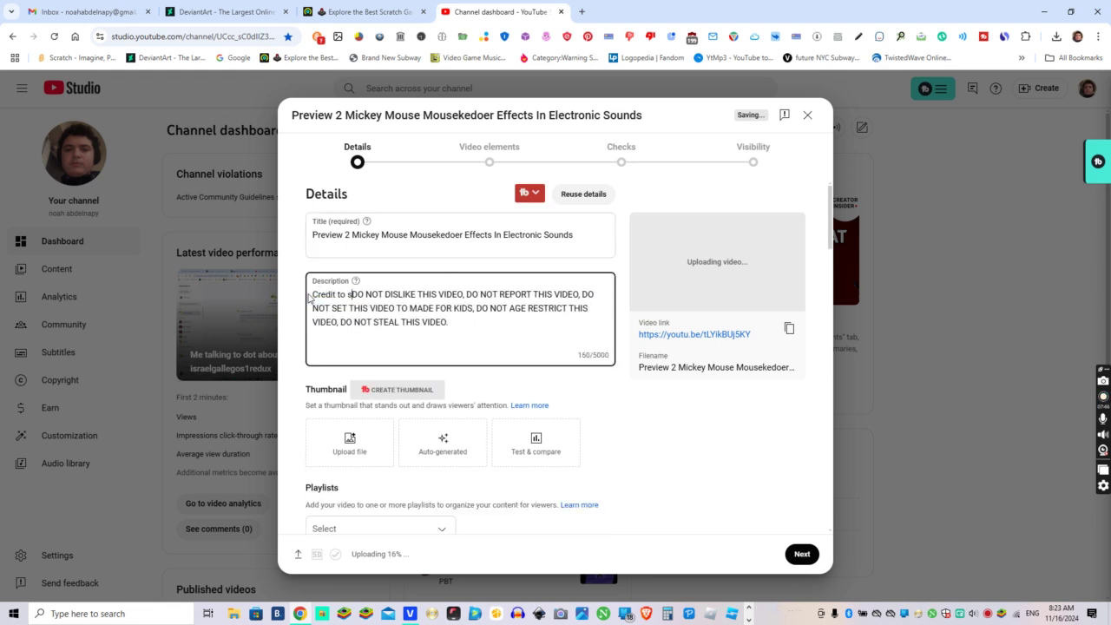
text(ofiaepisoe)
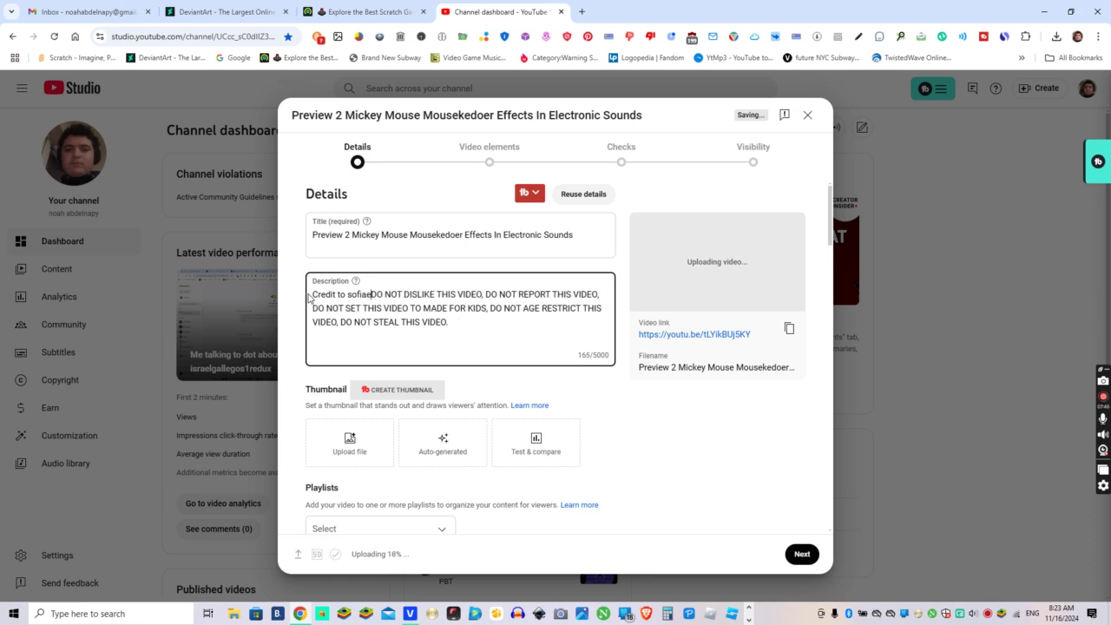
key(BackSpace)
text(des2 )
text(for the )
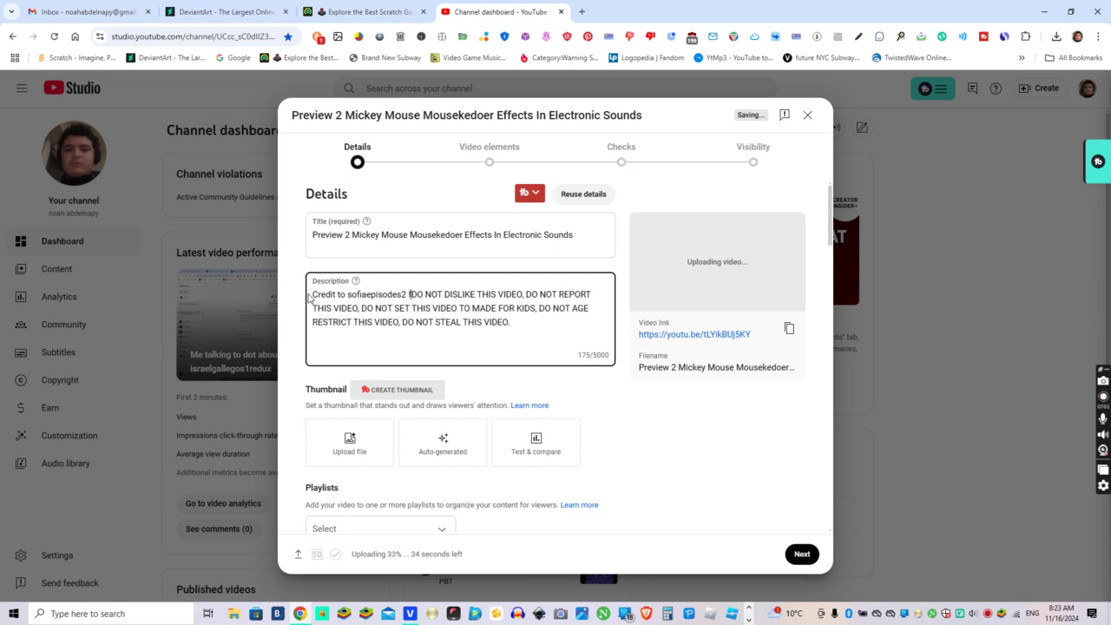
text(video.)
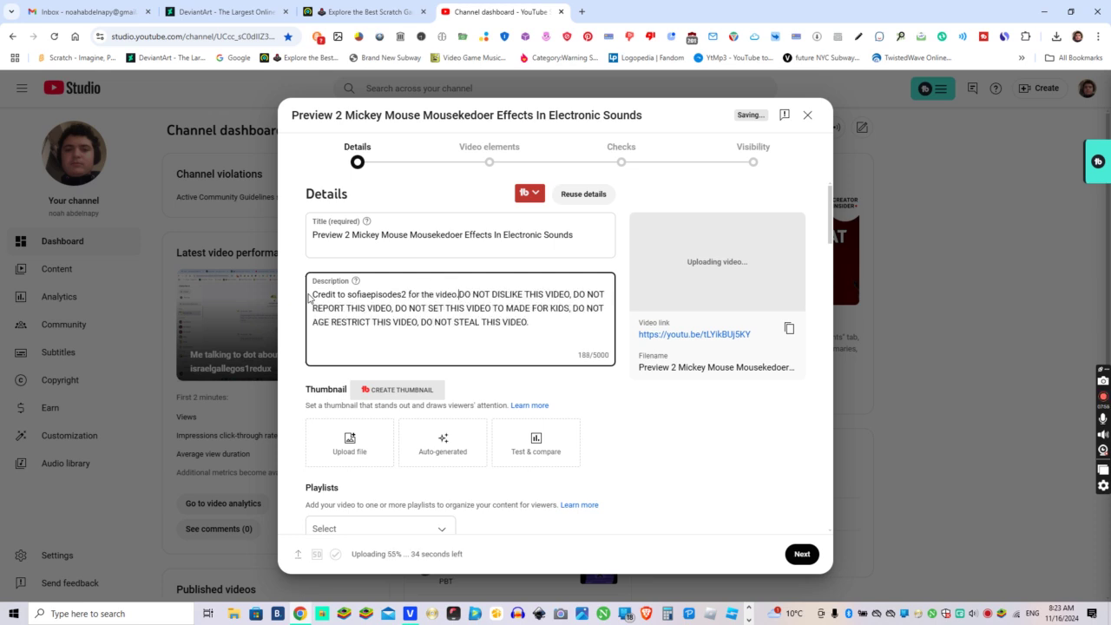
key(Return)
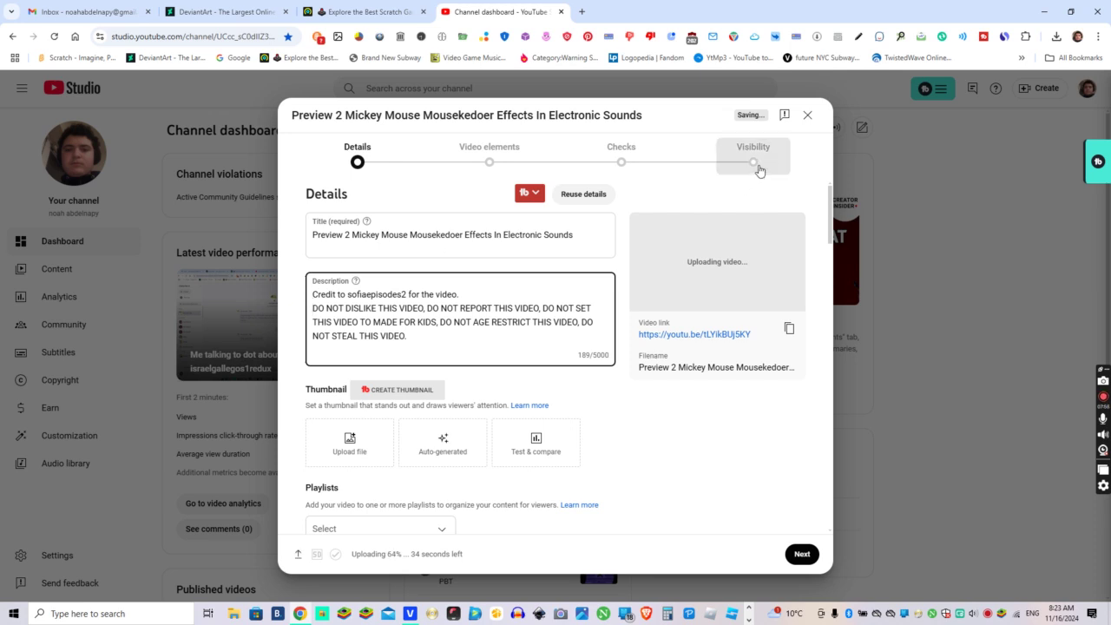
Set the Mickey video's visibility to Public, publish it, and close the Video published dialog.
click(753, 161)
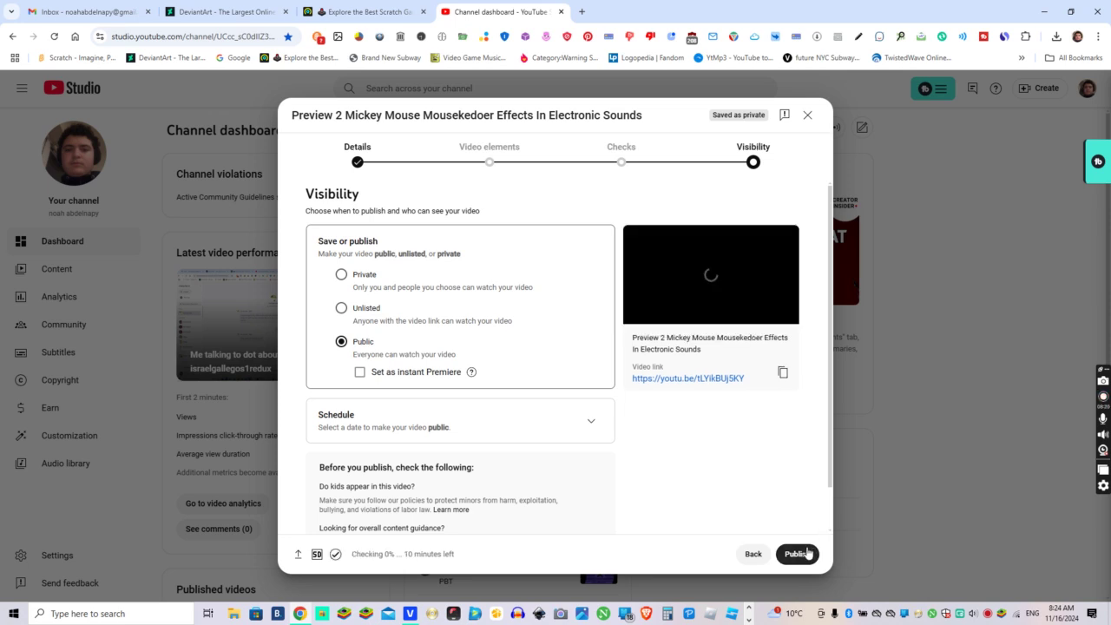
click(807, 553)
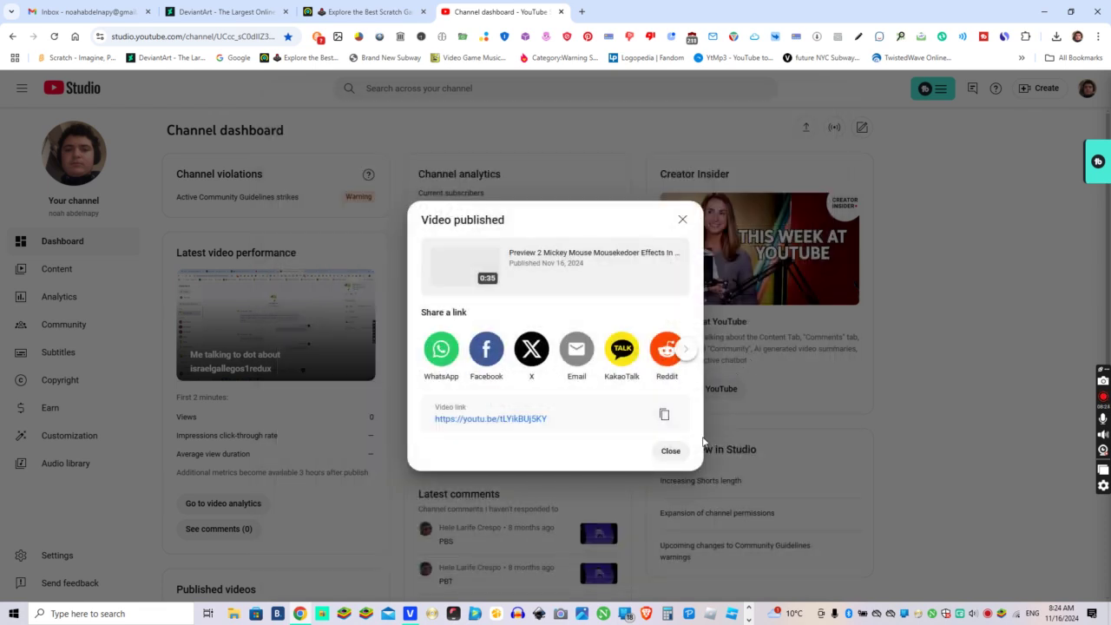
click(667, 453)
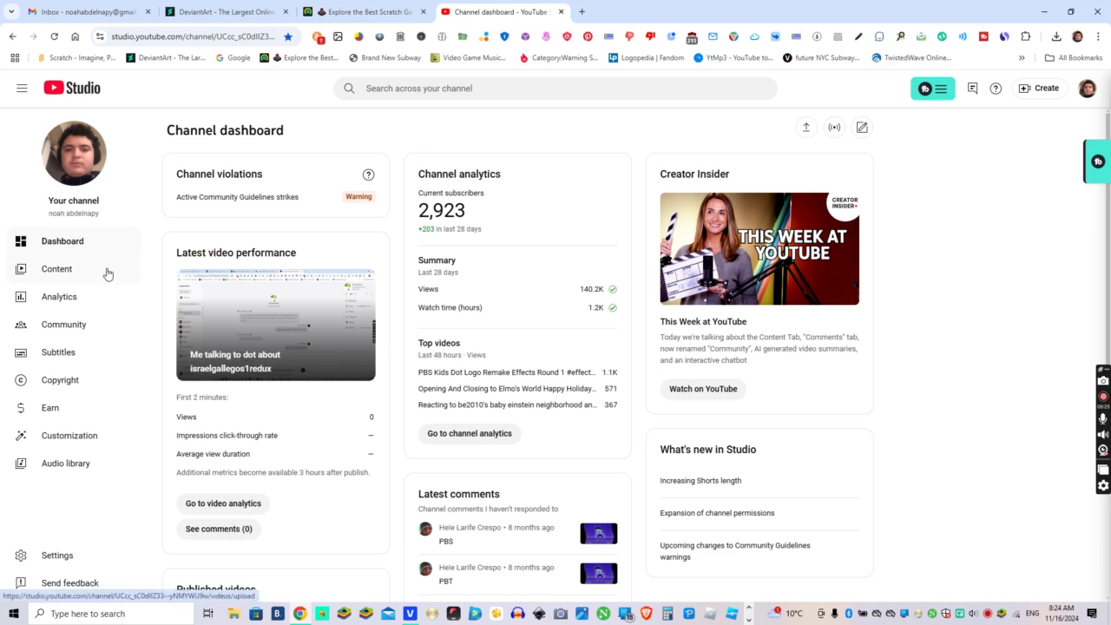
From the Content list, open the new Mickey video's YouTube watch page in a new tab.
right_click(73, 261)
key(Escape)
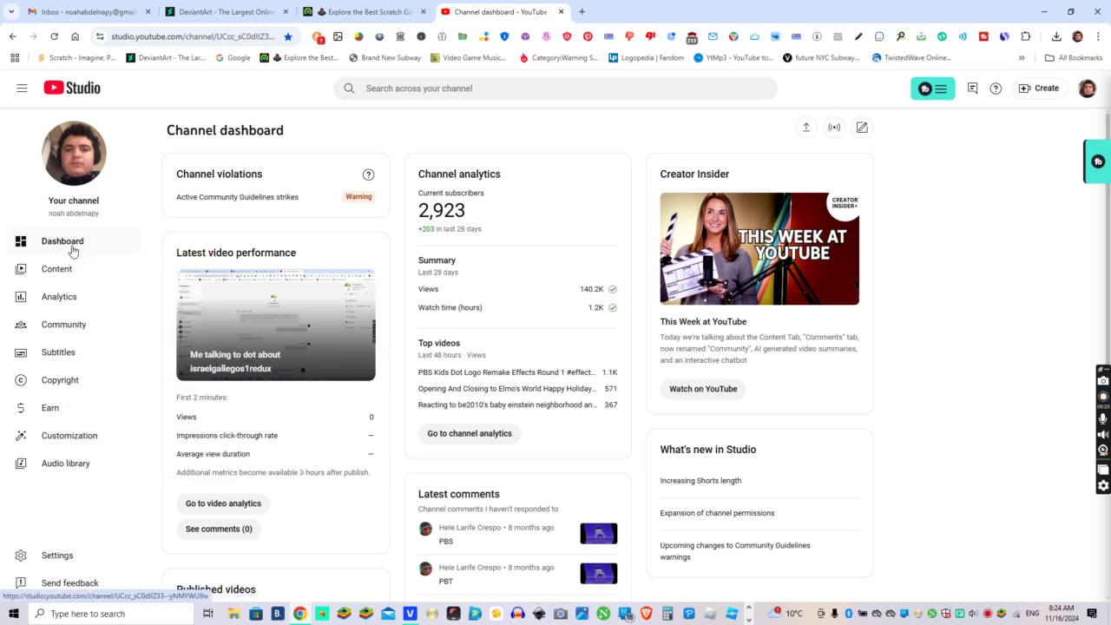
click(76, 271)
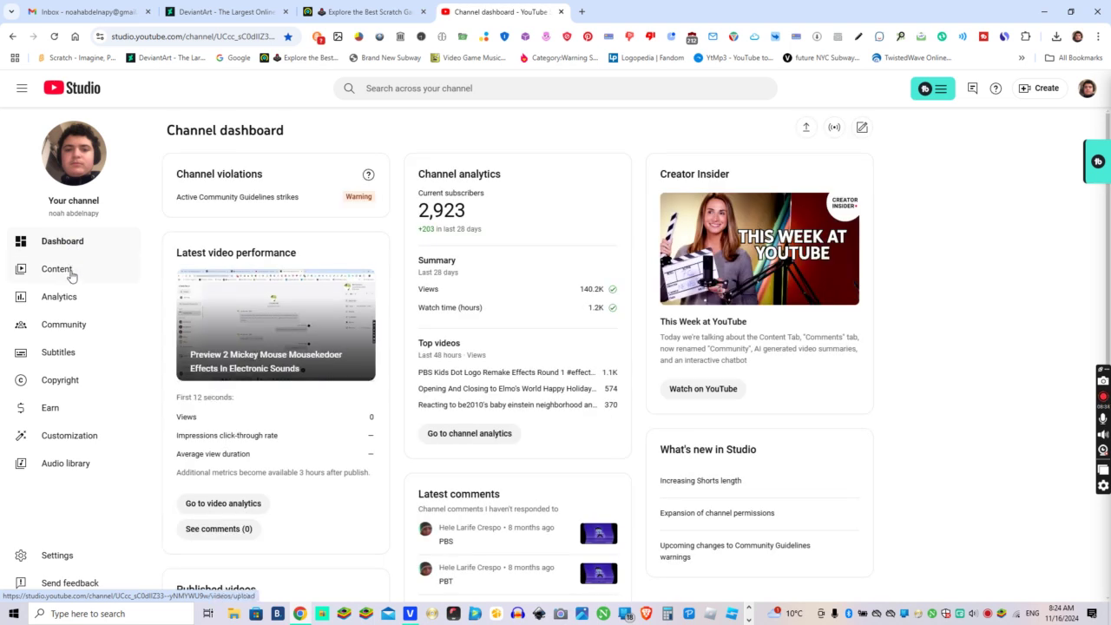
click(72, 273)
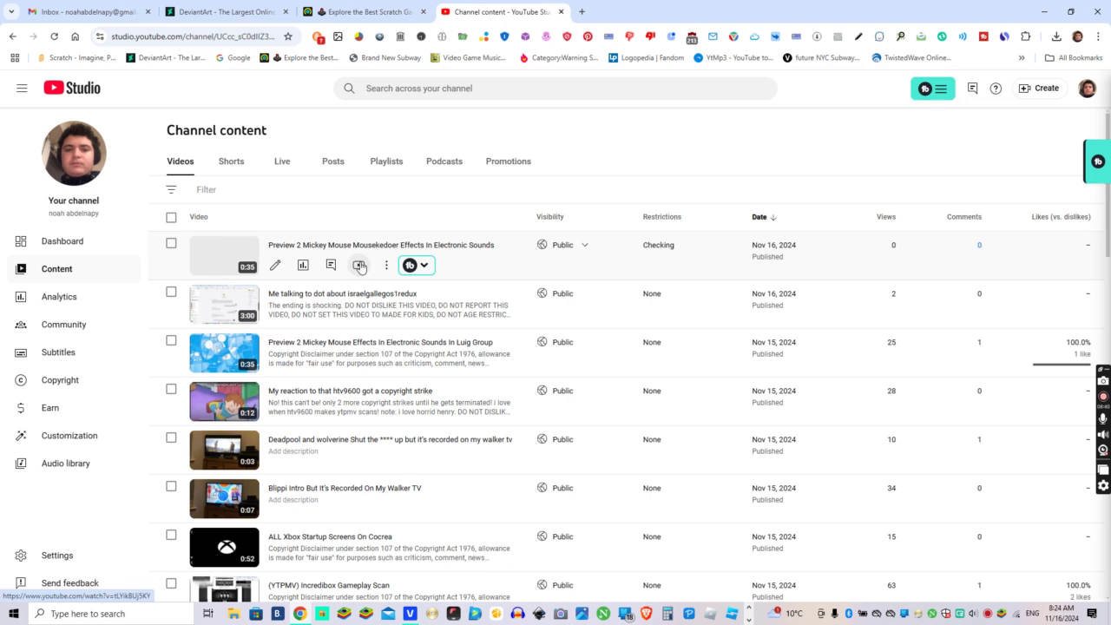
click(359, 265)
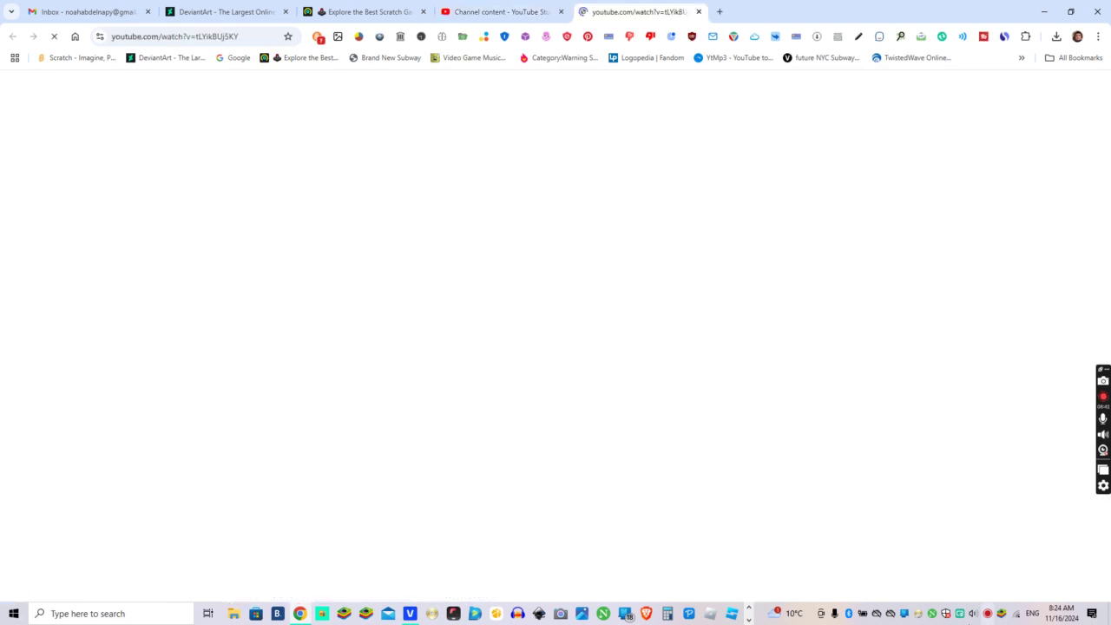
Watch the published Mickey video with speaker volume at 100, then lower it to 25.
click(973, 614)
drag(992, 587, 1077, 587)
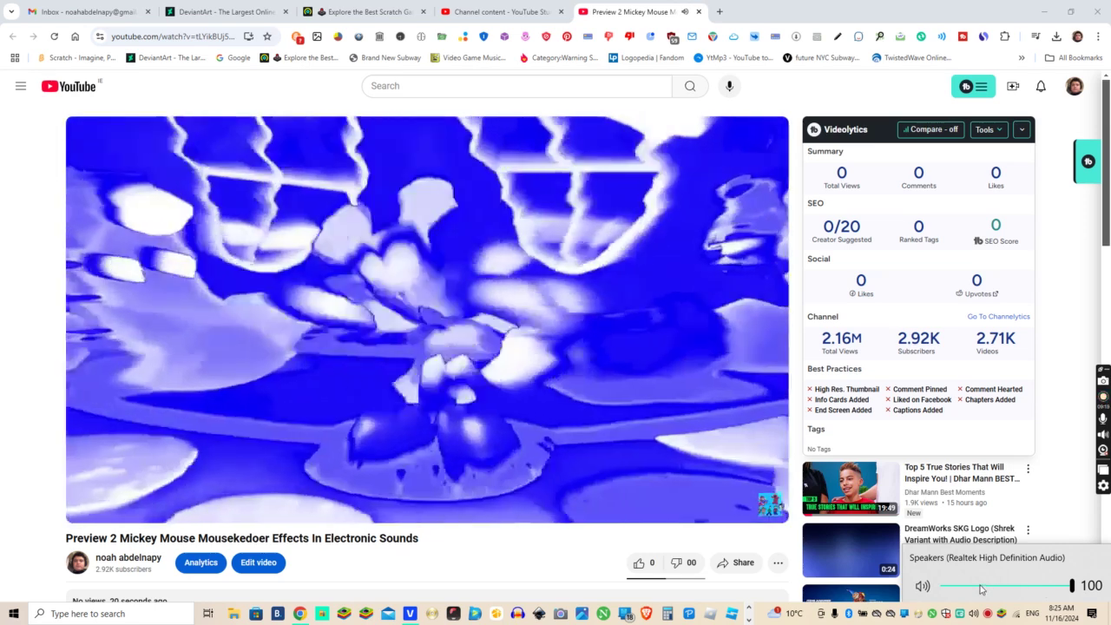
click(976, 586)
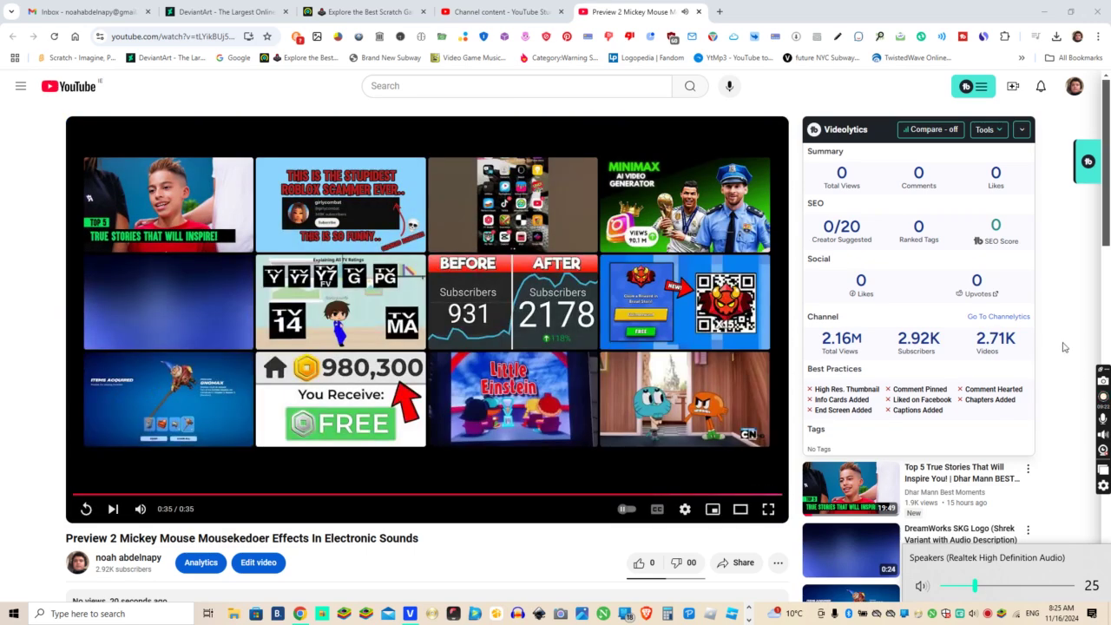
click(698, 12)
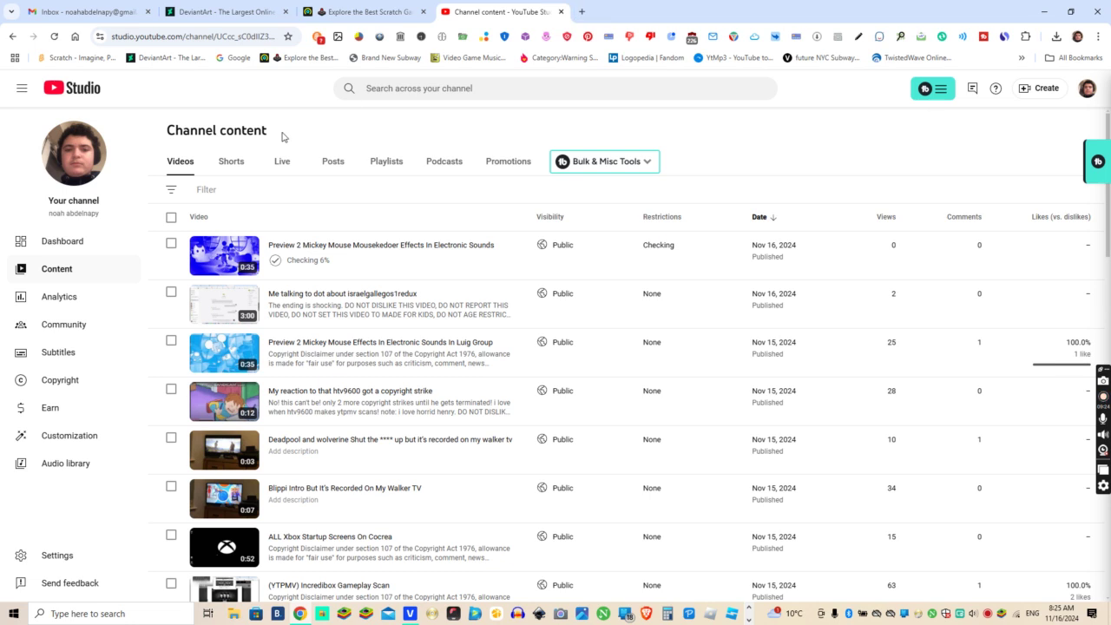
click(93, 250)
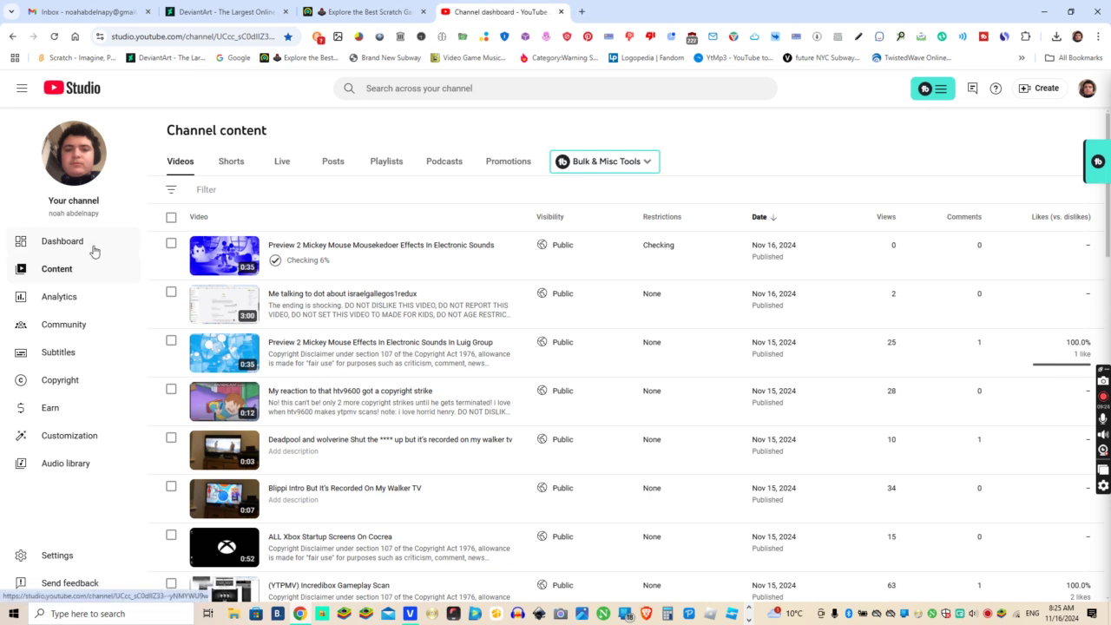
click(86, 12)
click(499, 11)
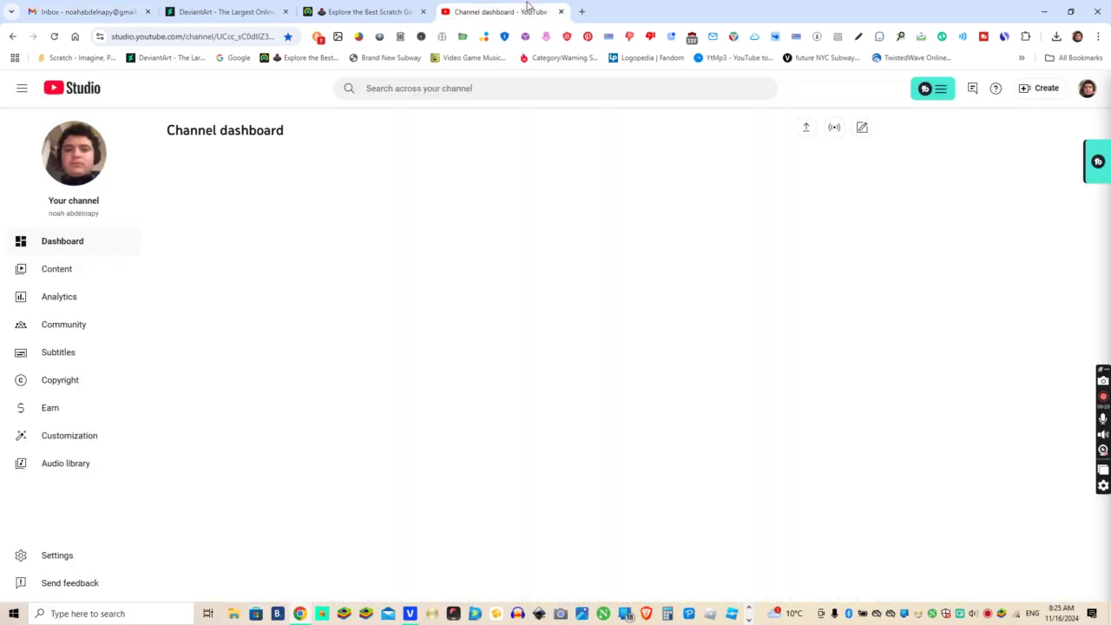